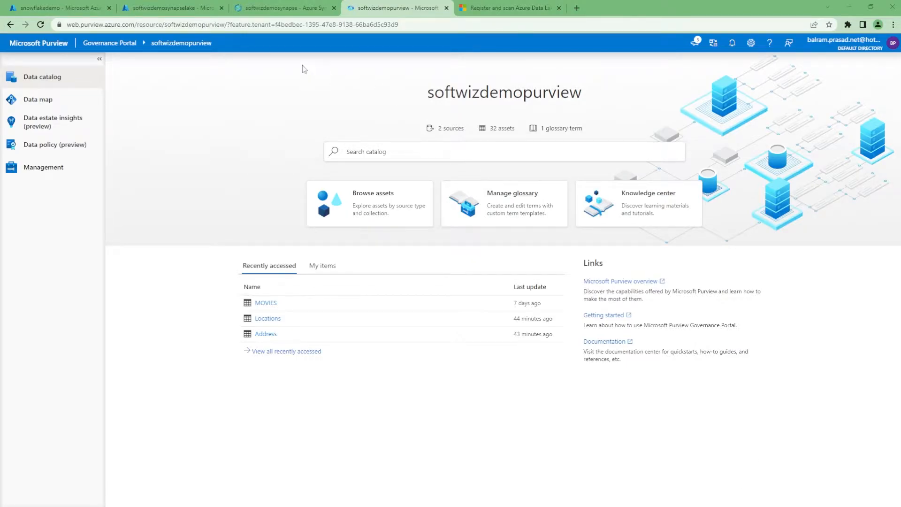
# Review the linked data lake containers and the SQL scripts querying the delta, parquet and CSV data in Synapse.
pyautogui.click(280, 9)
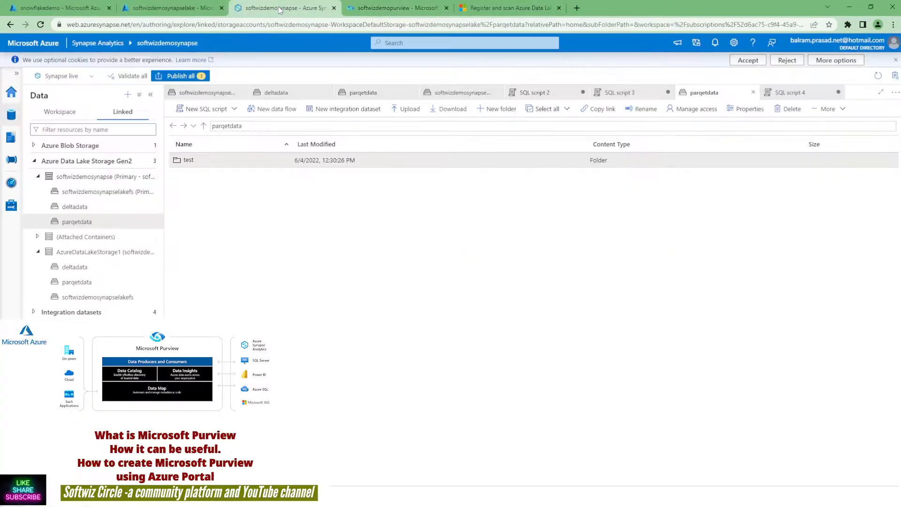
pyautogui.click(86, 208)
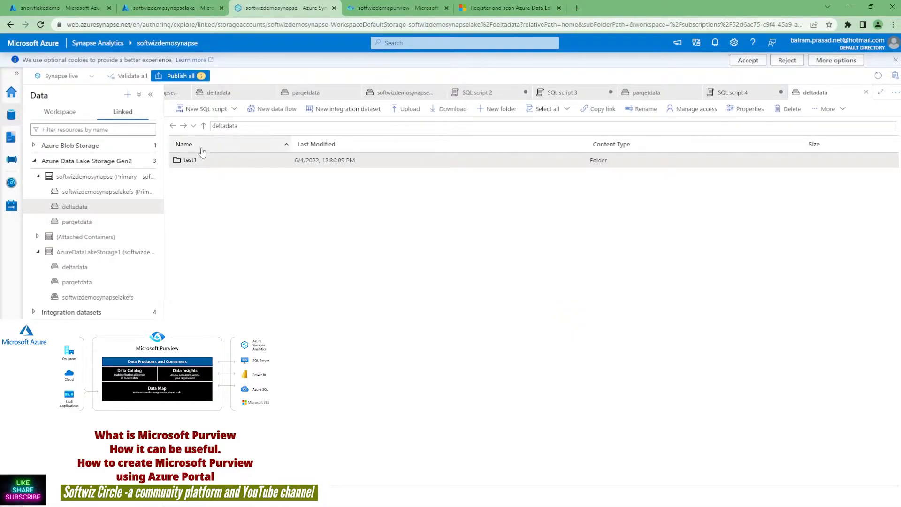
pyautogui.click(78, 227)
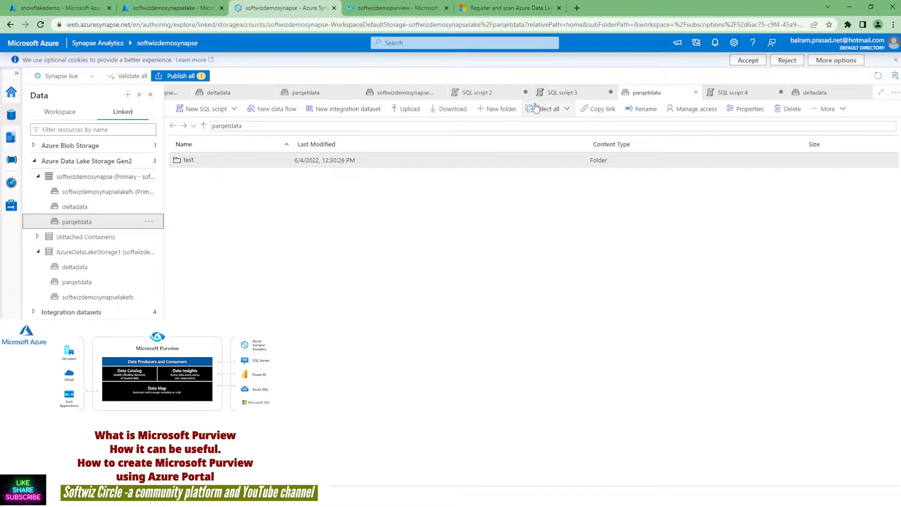
pyautogui.click(561, 92)
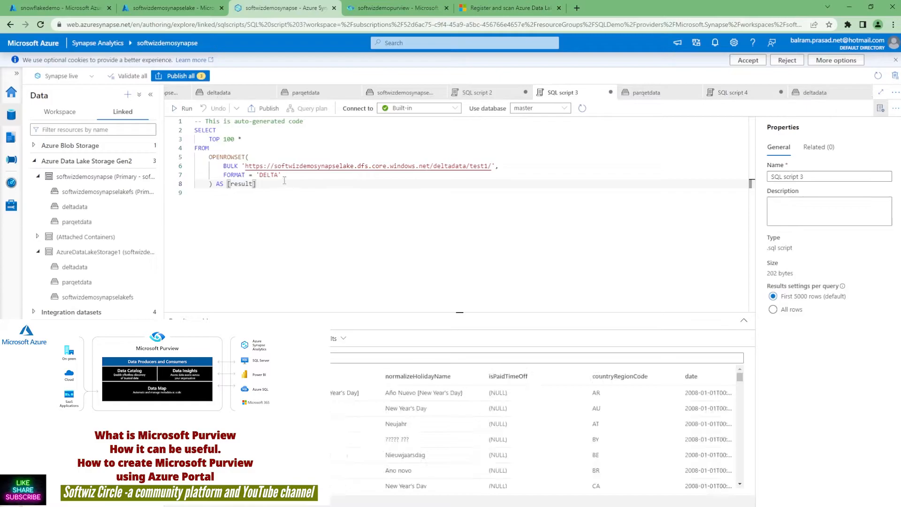
pyautogui.click(345, 176)
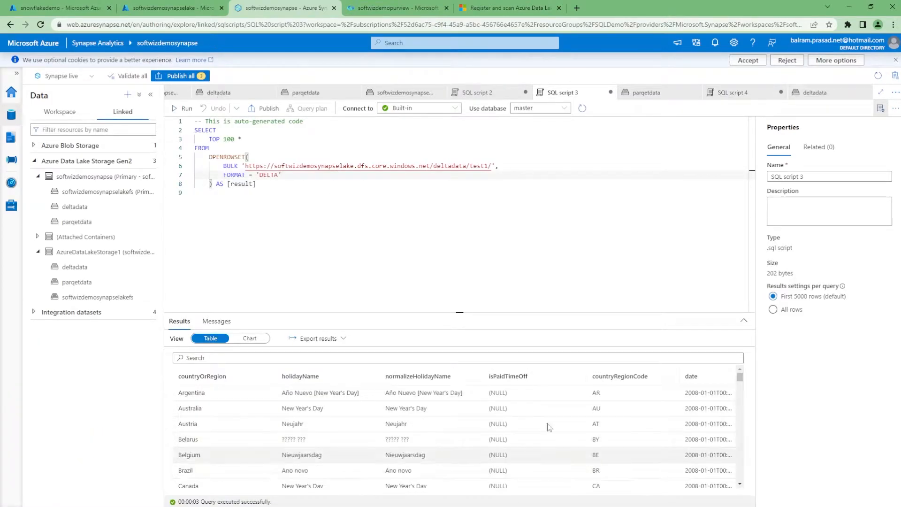
pyautogui.click(659, 94)
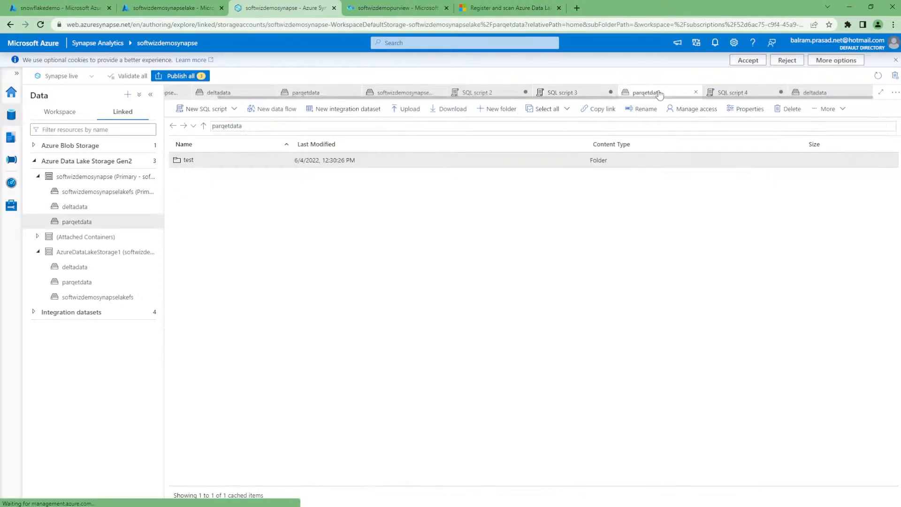
pyautogui.click(714, 93)
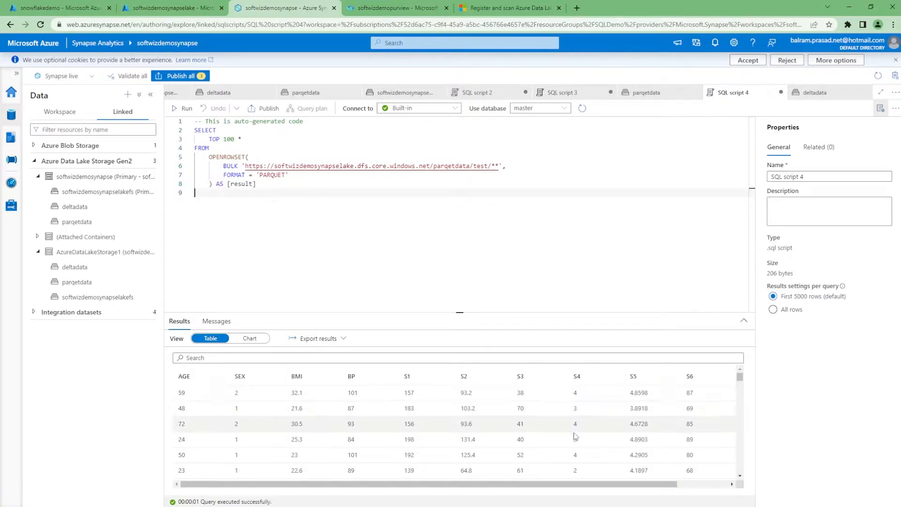
pyautogui.click(469, 93)
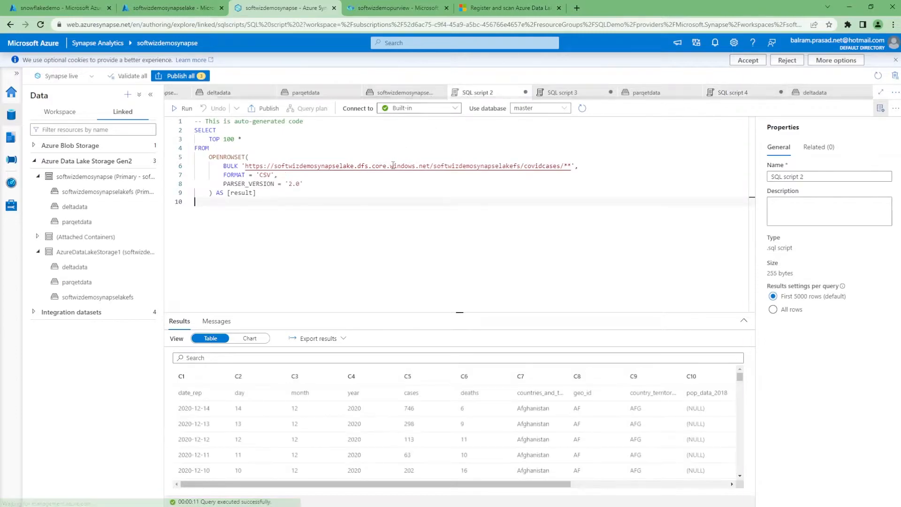
pyautogui.doubleClick(265, 175)
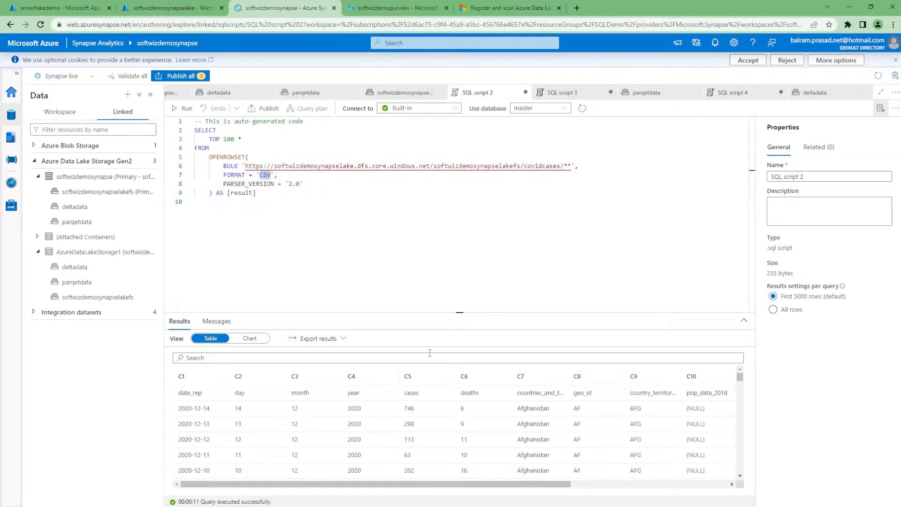
pyautogui.click(167, 6)
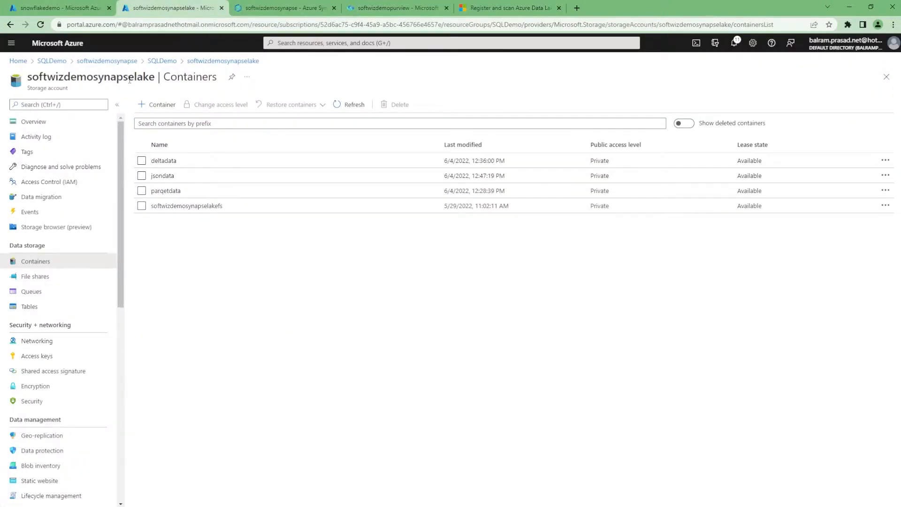
# Browse the storage account's containers deltadata, jsondata and parqetdata and their folders.
pyautogui.click(45, 121)
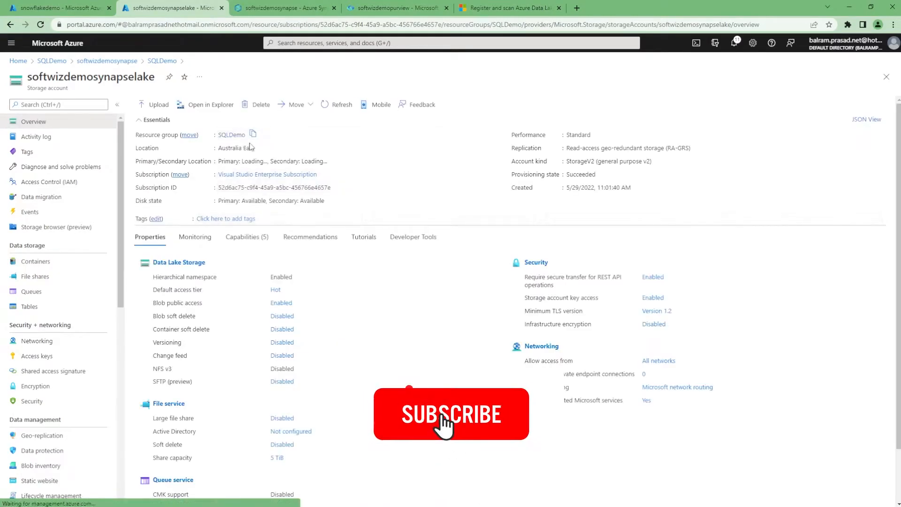
pyautogui.click(53, 267)
pyautogui.click(168, 160)
pyautogui.click(170, 185)
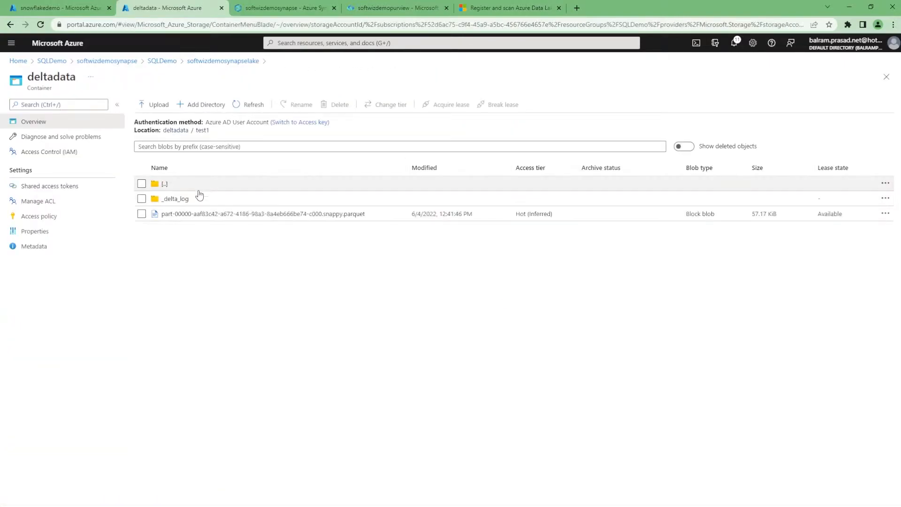
pyautogui.click(232, 62)
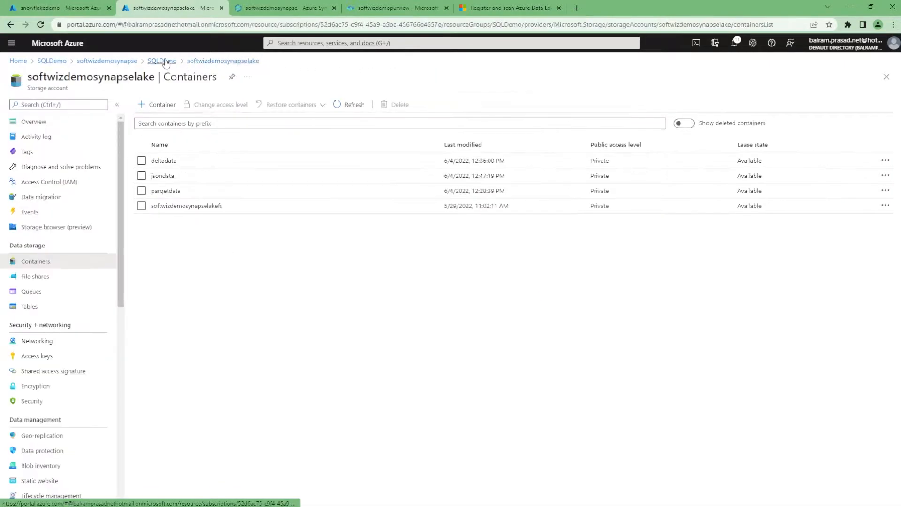
pyautogui.click(163, 178)
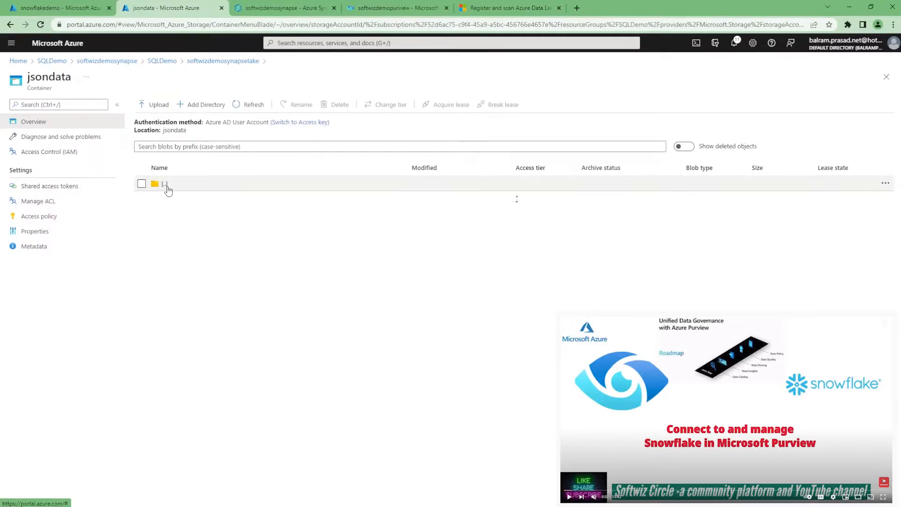
pyautogui.click(161, 61)
pyautogui.click(188, 344)
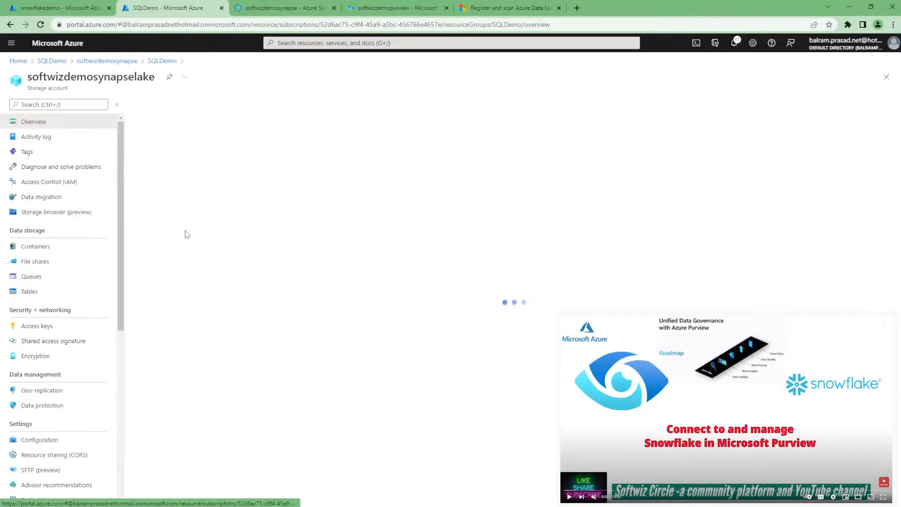
pyautogui.click(75, 261)
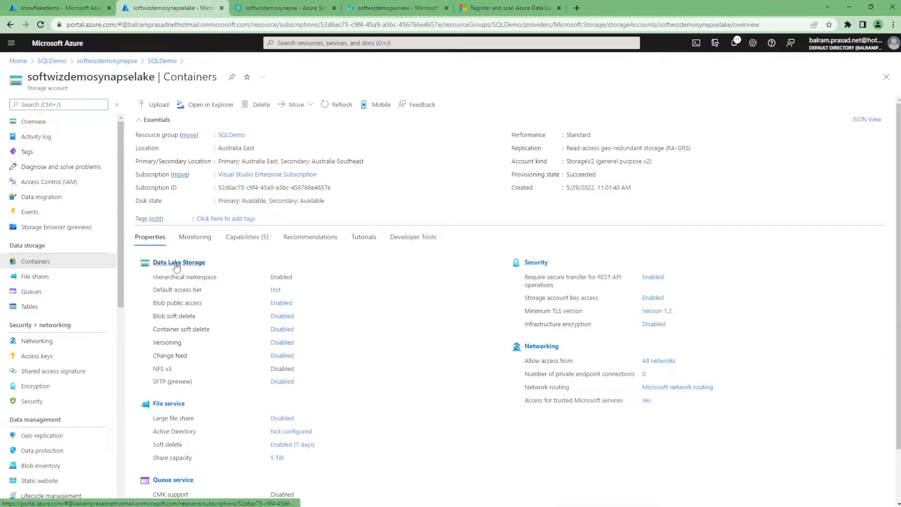
pyautogui.click(177, 191)
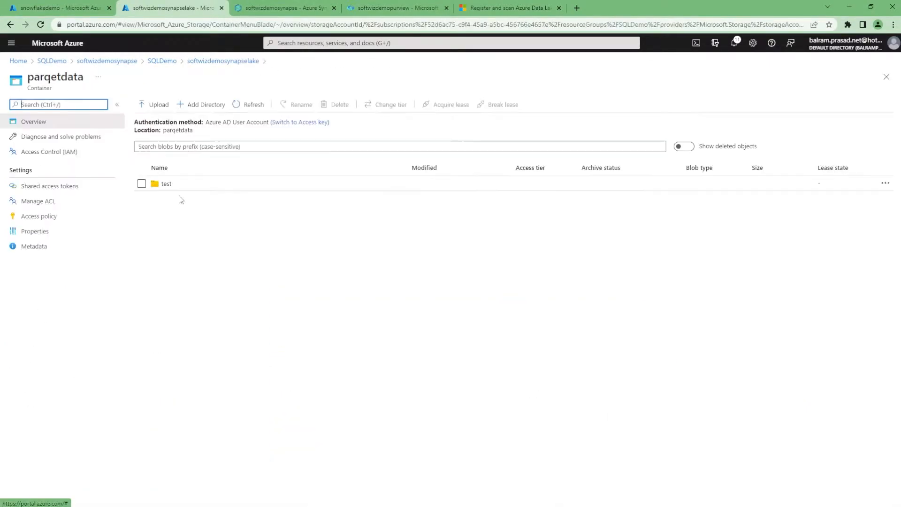
pyautogui.click(180, 187)
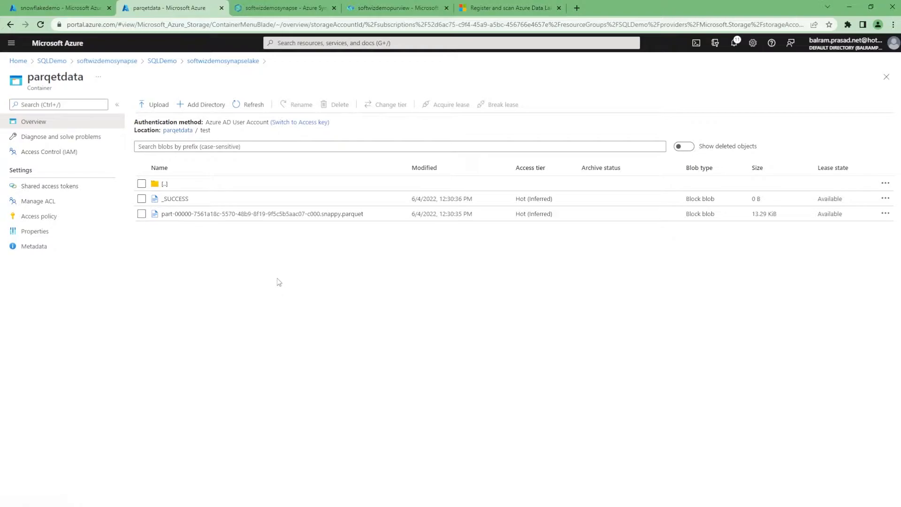
pyautogui.click(210, 62)
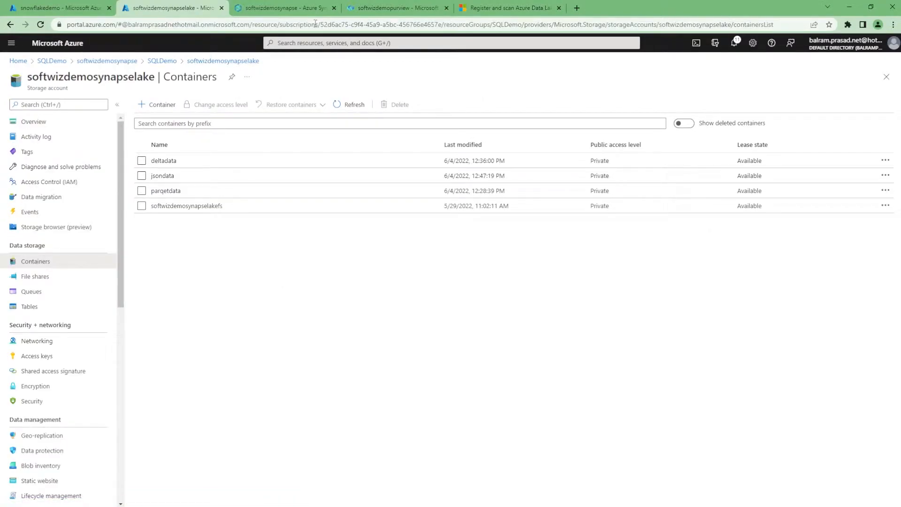
# Switch to Purview's Data map and start registering an Azure Data Lake Storage Gen2 source.
pyautogui.click(284, 7)
pyautogui.click(395, 5)
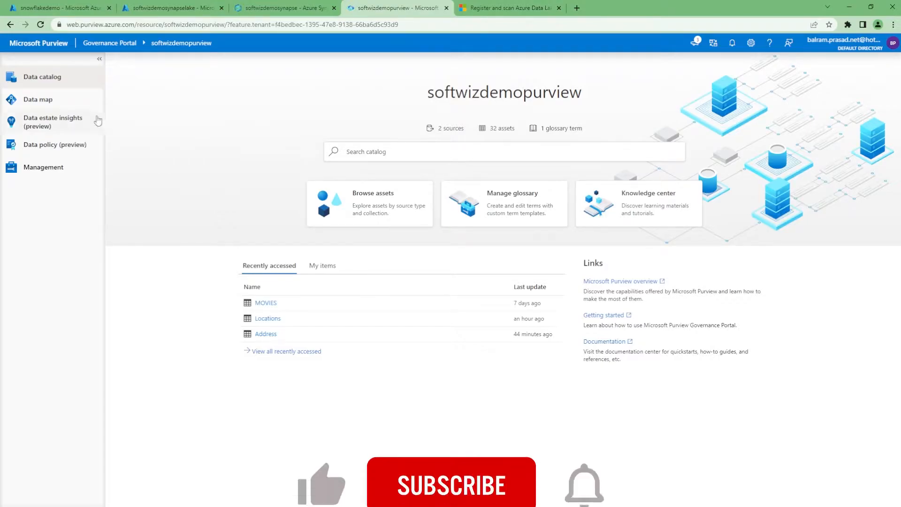
pyautogui.click(52, 101)
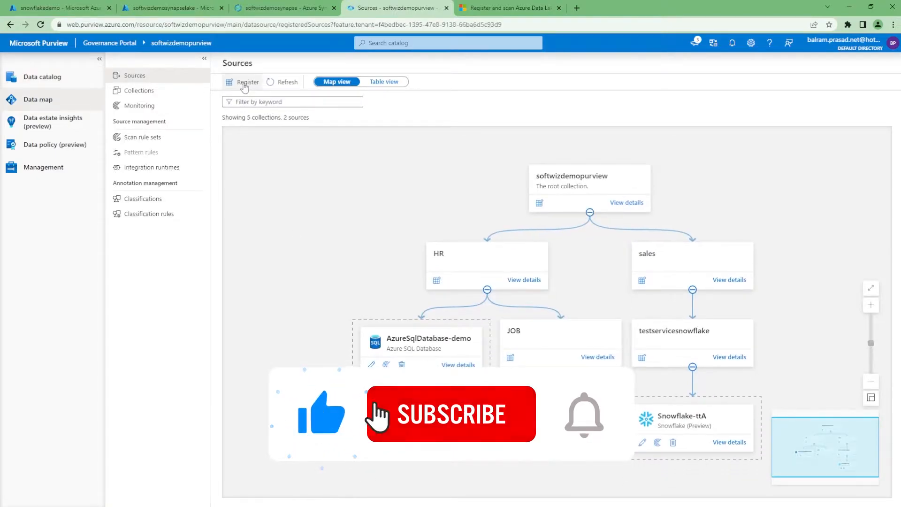
pyautogui.click(240, 82)
pyautogui.click(659, 79)
pyautogui.write('azure')
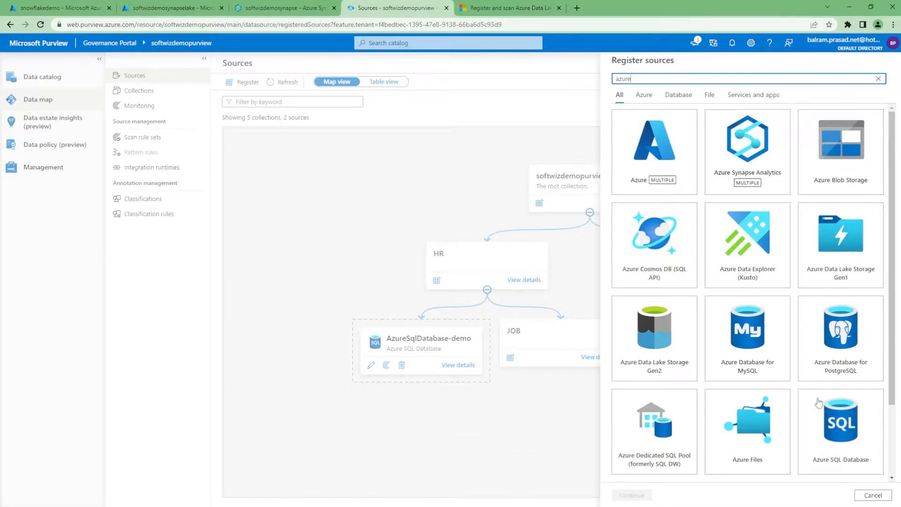
pyautogui.click(655, 358)
pyautogui.click(638, 496)
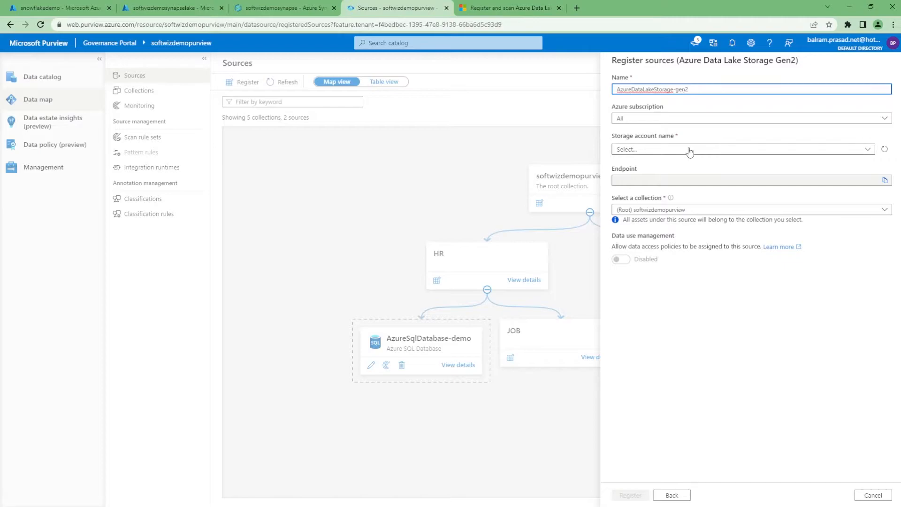
# Choose the Visual Studio Enterprise Subscription and the softwizdemosynapselake storage account for the source.
pyautogui.click(655, 124)
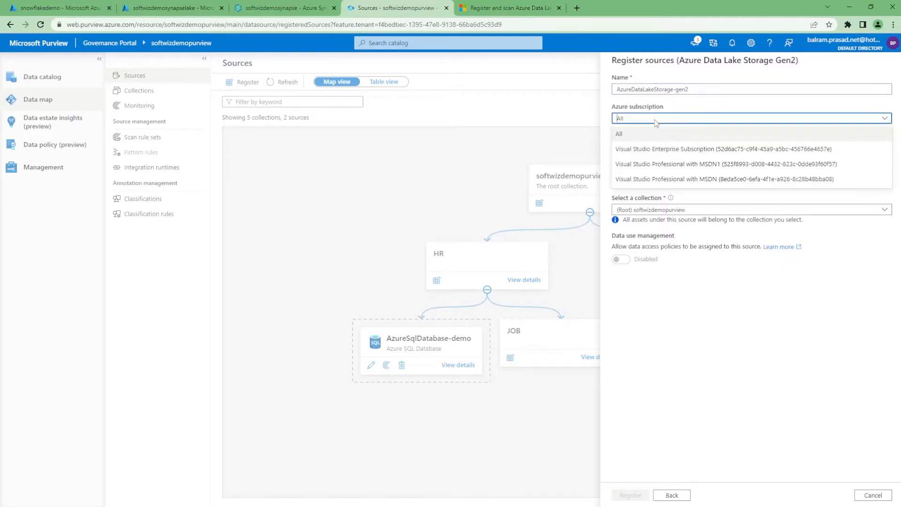
pyautogui.click(652, 148)
pyautogui.click(655, 149)
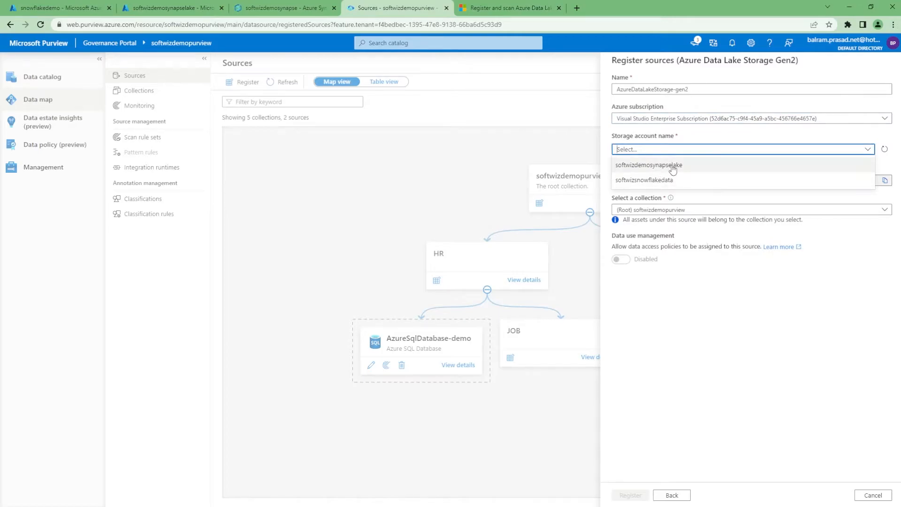
pyautogui.click(649, 164)
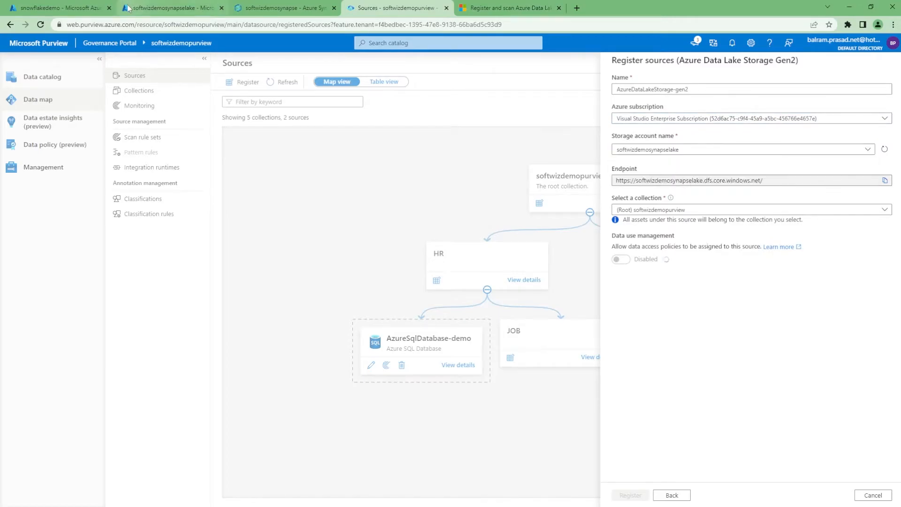
pyautogui.click(155, 7)
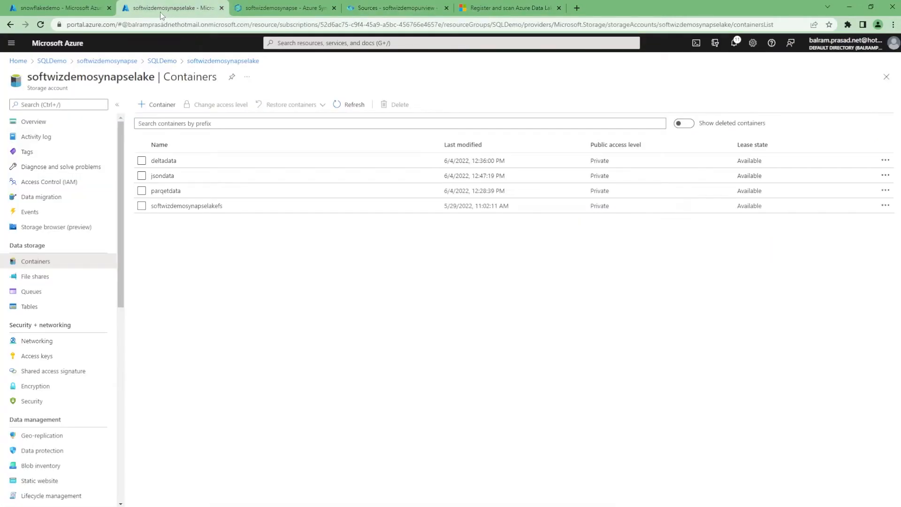
pyautogui.click(497, 8)
pyautogui.click(413, 11)
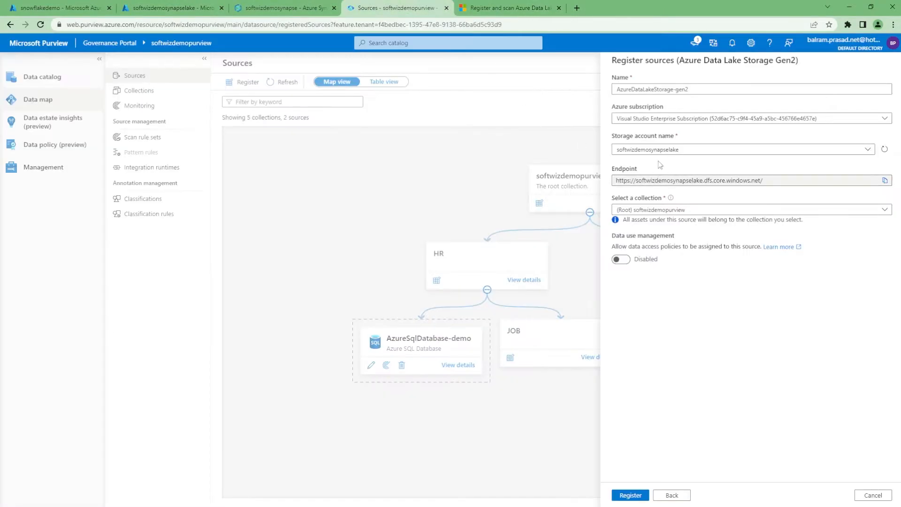
# Assign the source to the softwizdemopurview > HR > JOB collection and register it.
pyautogui.click(676, 211)
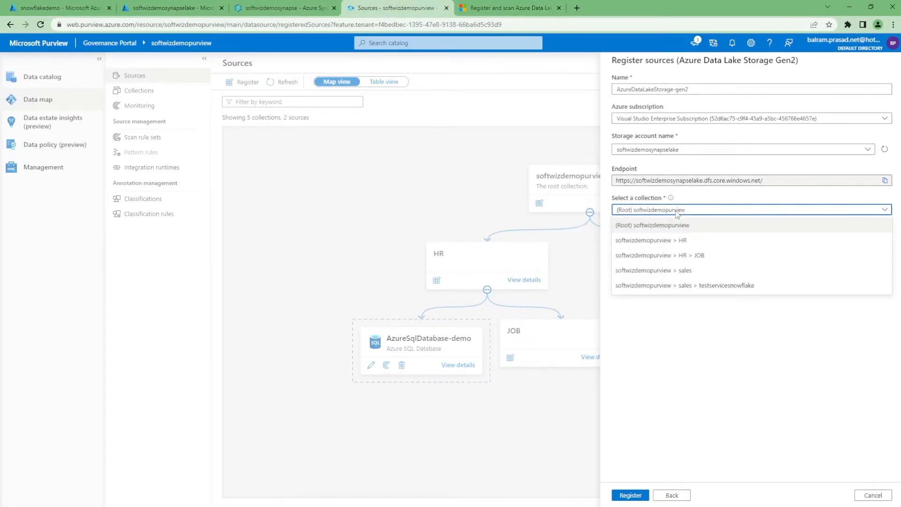
pyautogui.click(683, 256)
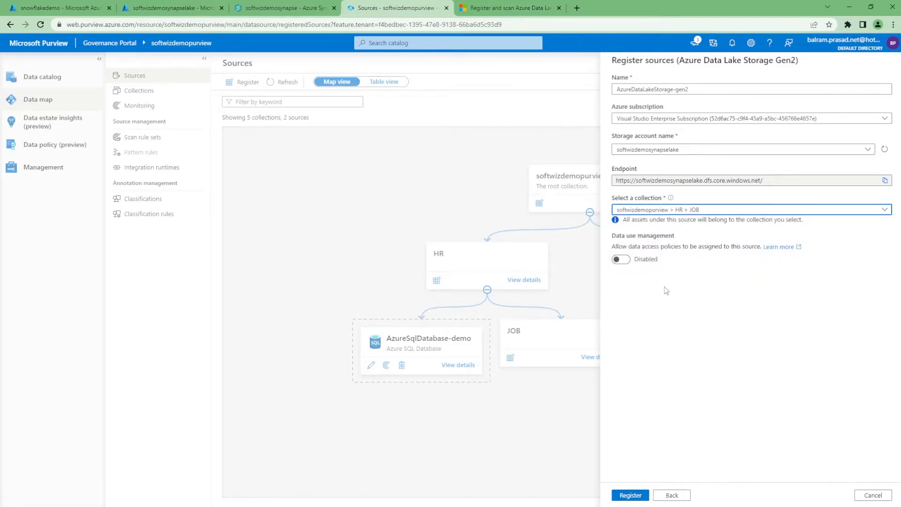
pyautogui.click(633, 496)
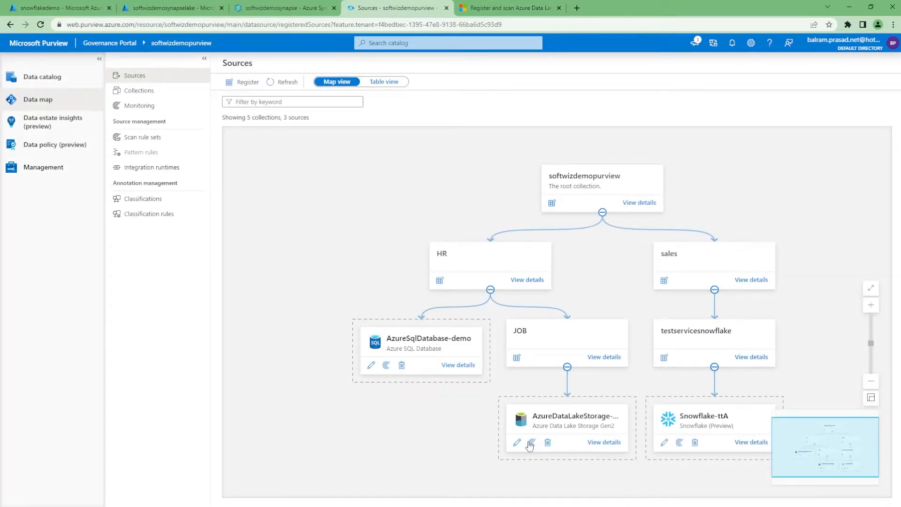
# Open the registered data lake source and start a new scan named Scangen2.
pyautogui.click(611, 444)
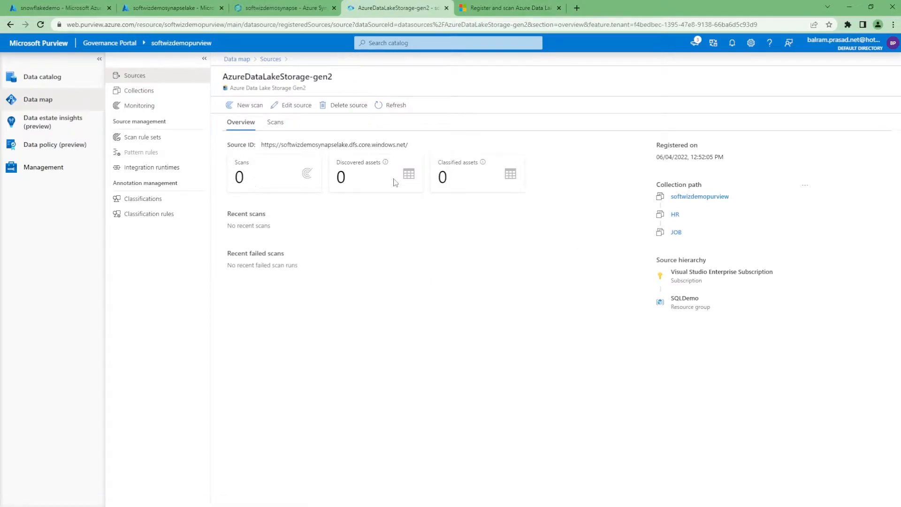
pyautogui.click(245, 105)
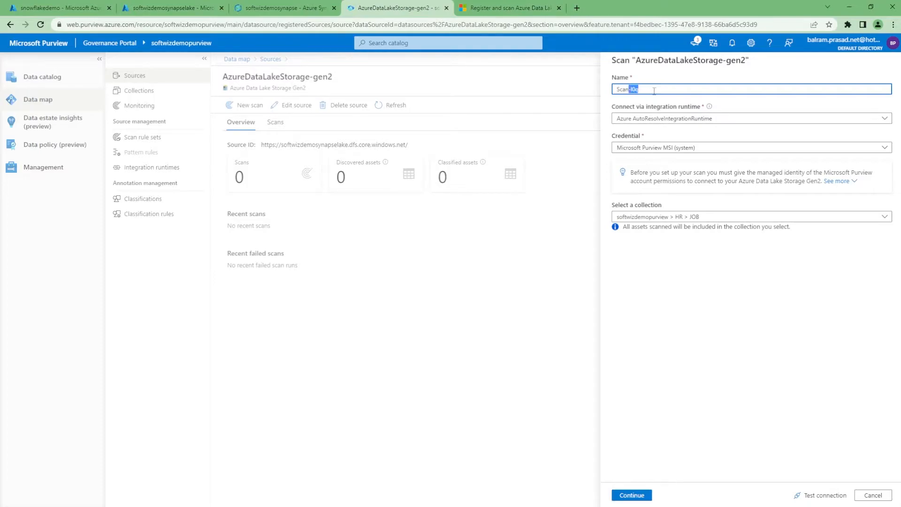
pyautogui.press('BackSpace')
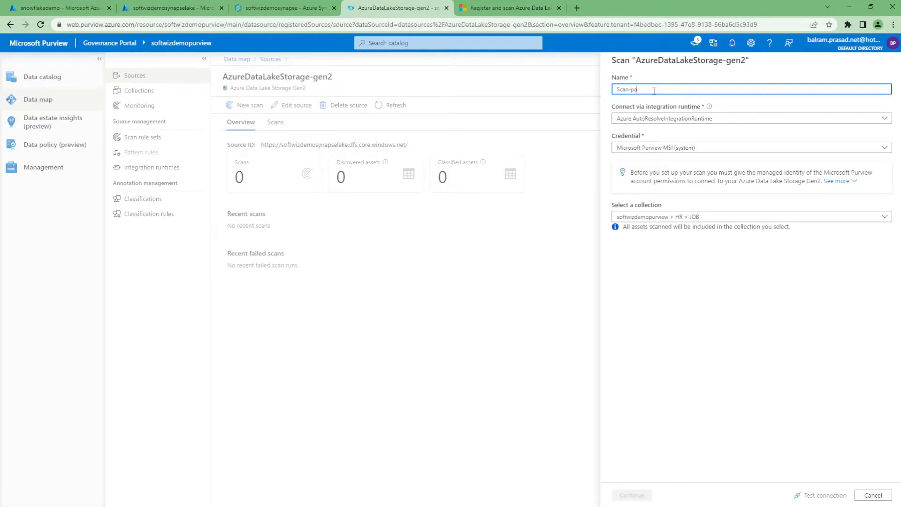
pyautogui.write('par')
pyautogui.press('BackSpace')
pyautogui.write('gen2')
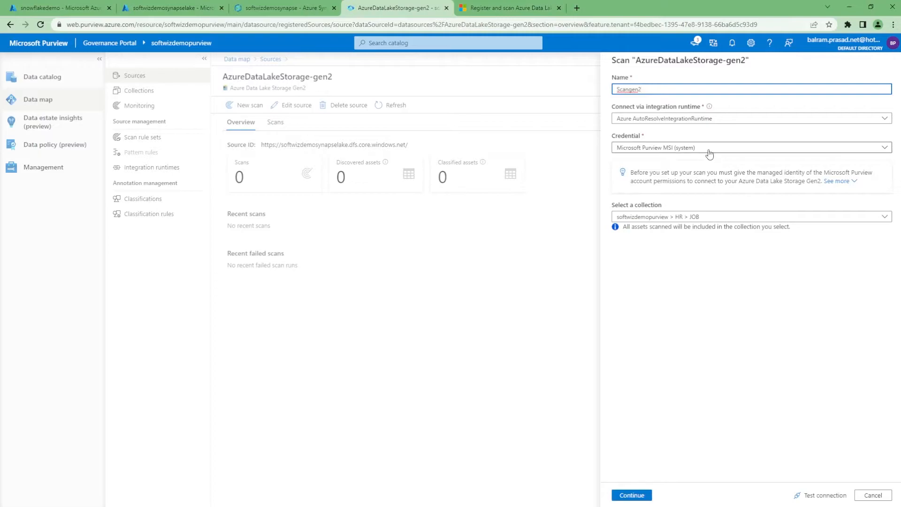
# Copy Purview's managed identity name and start adding a role assignment in the softwizdemosynapselake storage account's access control.
pyautogui.click(836, 183)
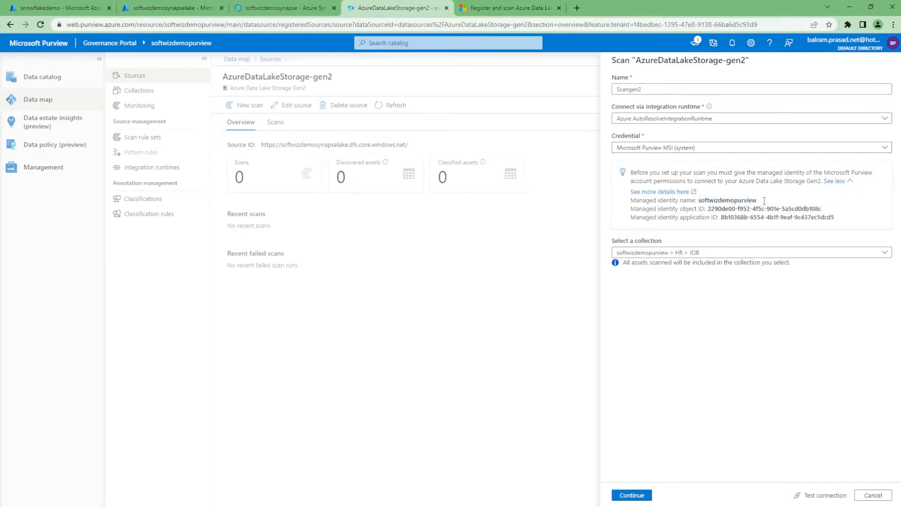
pyautogui.click(761, 200)
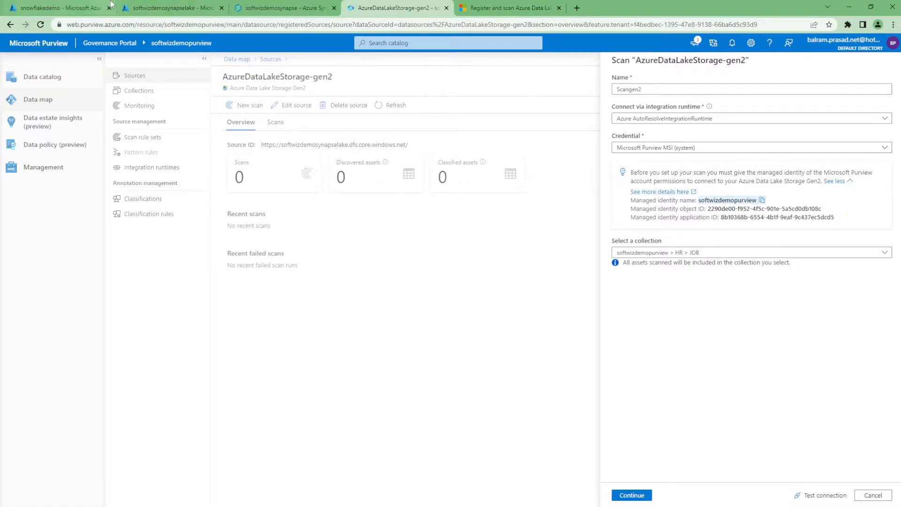
pyautogui.click(138, 8)
pyautogui.click(135, 61)
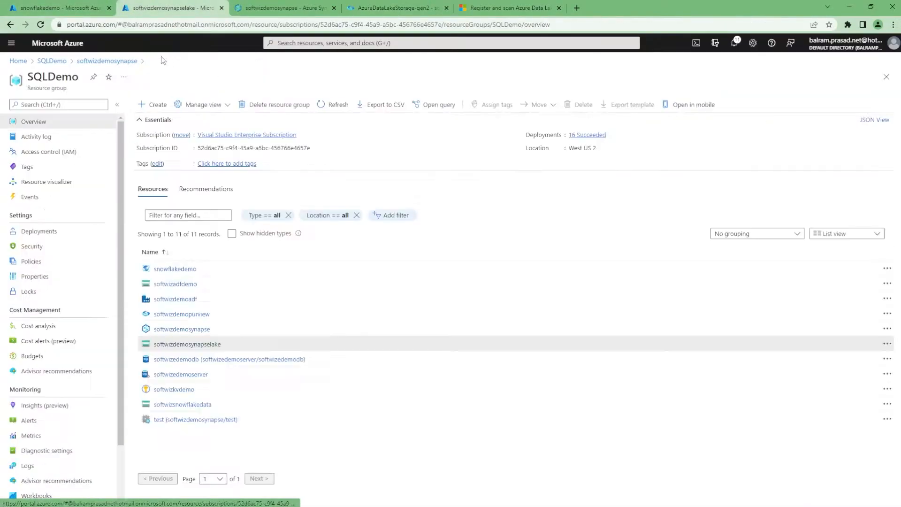
pyautogui.click(178, 344)
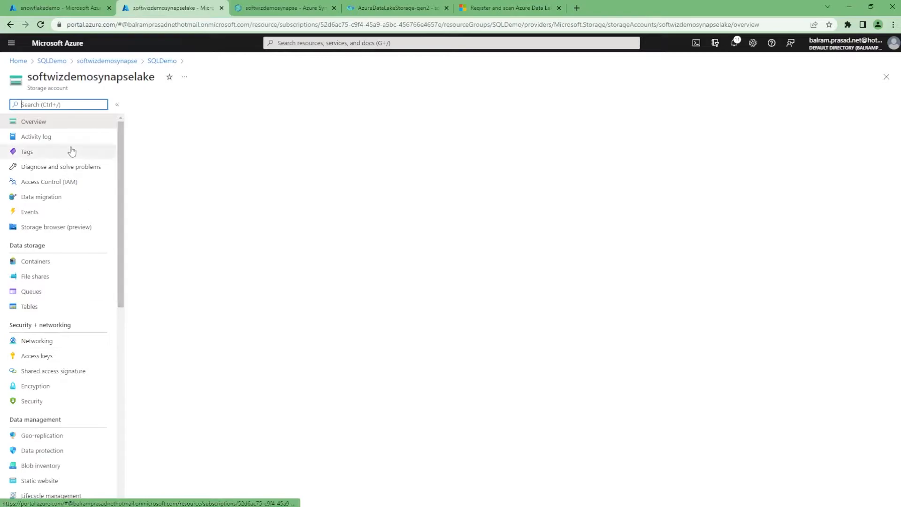
pyautogui.click(45, 182)
pyautogui.click(151, 104)
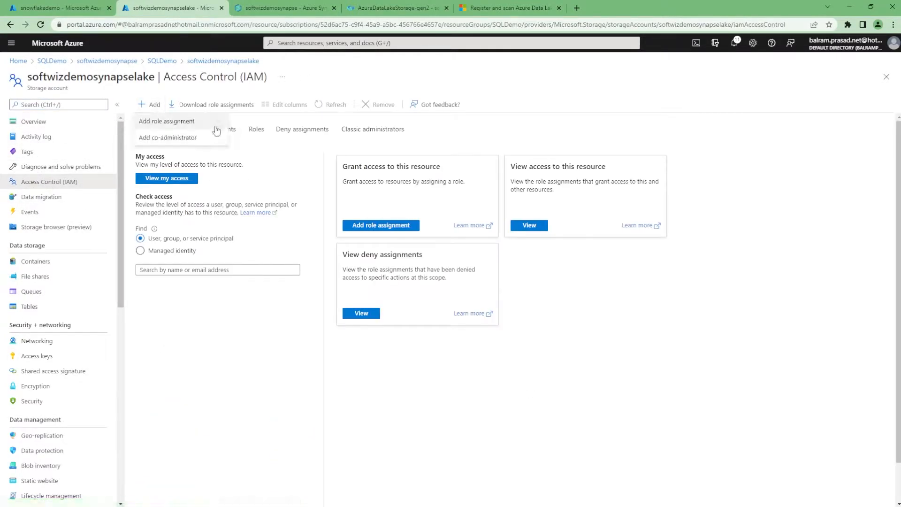
pyautogui.click(203, 125)
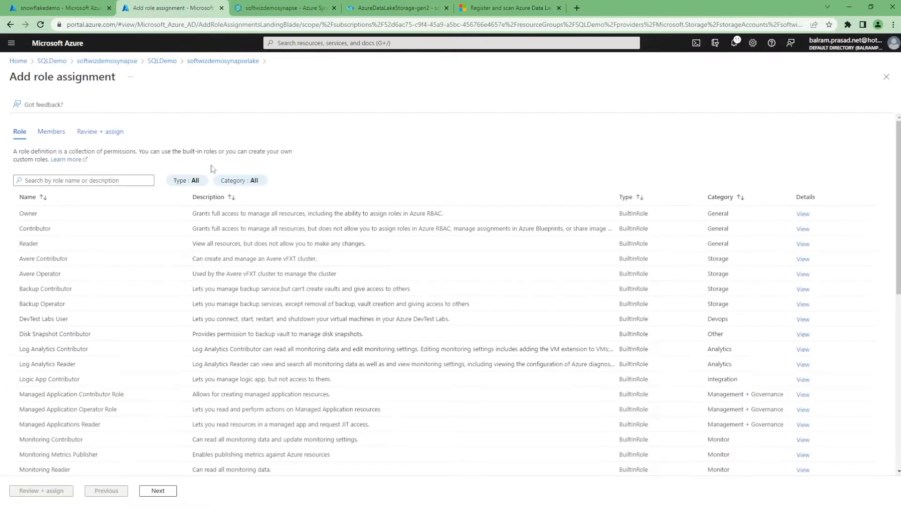
# Search the roles for storage blob and pick Storage Blob Data Reader for the assignment.
pyautogui.click(95, 176)
pyautogui.write('storage blob')
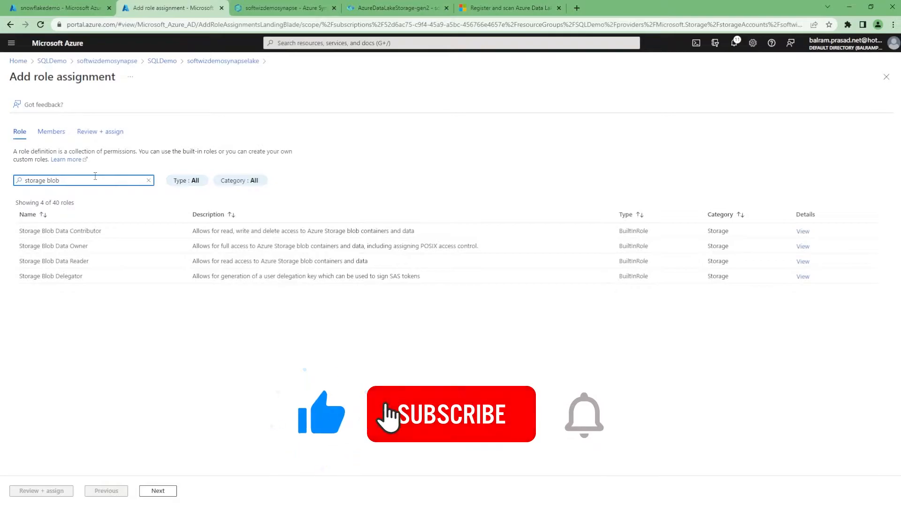
pyautogui.click(77, 262)
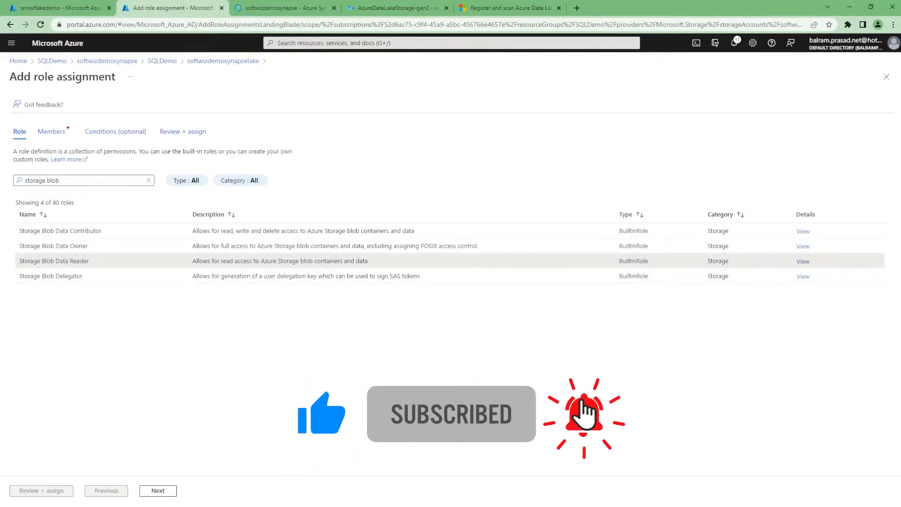
pyautogui.click(157, 491)
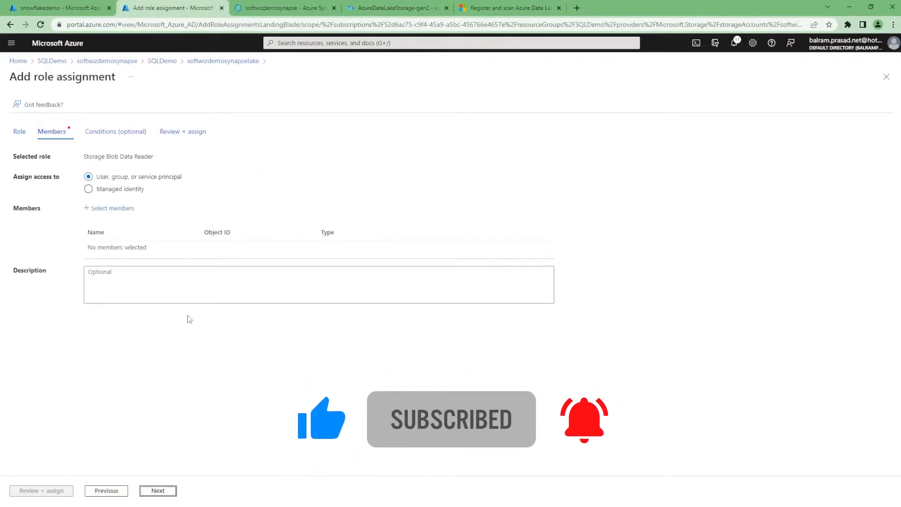
# Add the softwizdemopurview managed identity as the member and assign the role.
pyautogui.click(112, 207)
pyautogui.hotkey('ctrl', 'v')
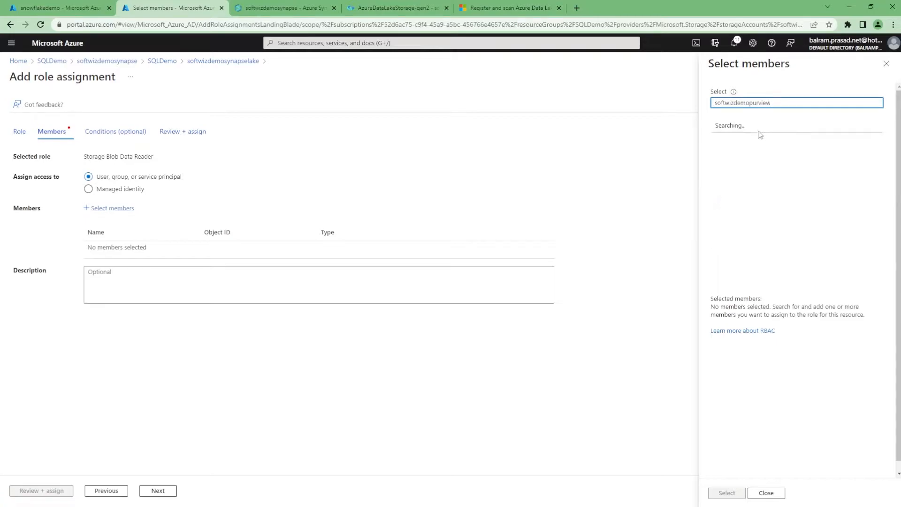
pyautogui.click(758, 132)
pyautogui.click(726, 492)
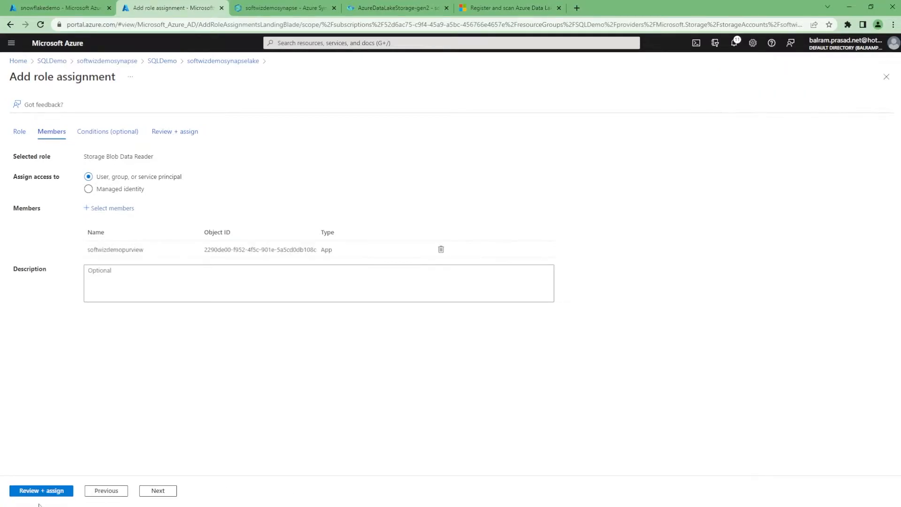
pyautogui.click(40, 490)
pyautogui.click(28, 490)
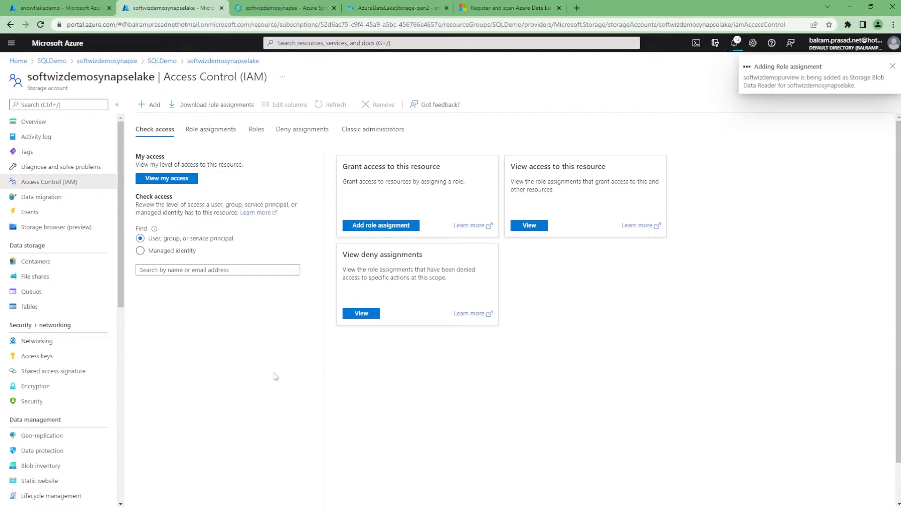
# Return to the Purview scan setup and test the connection to the data lake.
pyautogui.click(306, 8)
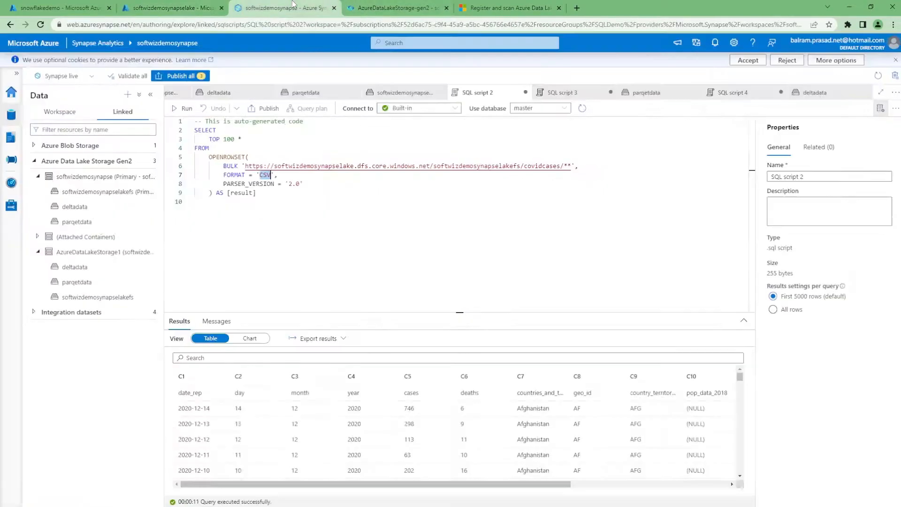
pyautogui.click(393, 8)
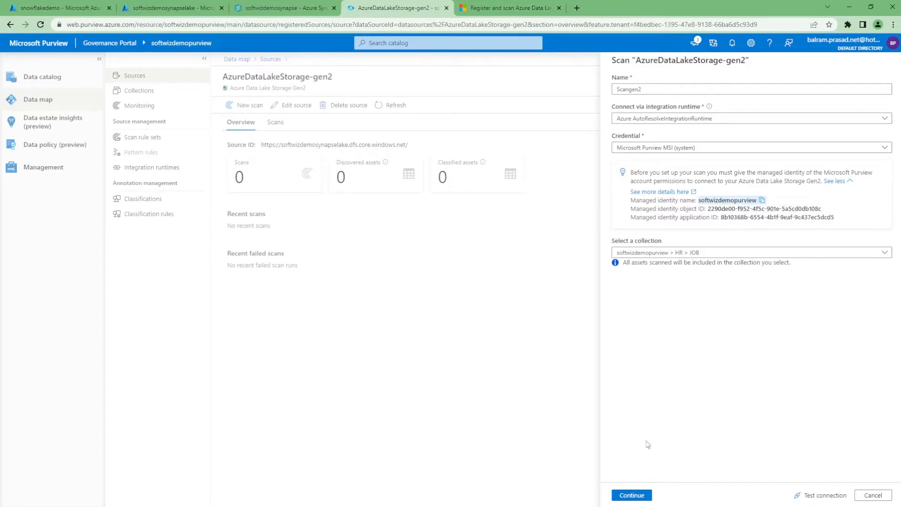
pyautogui.click(815, 493)
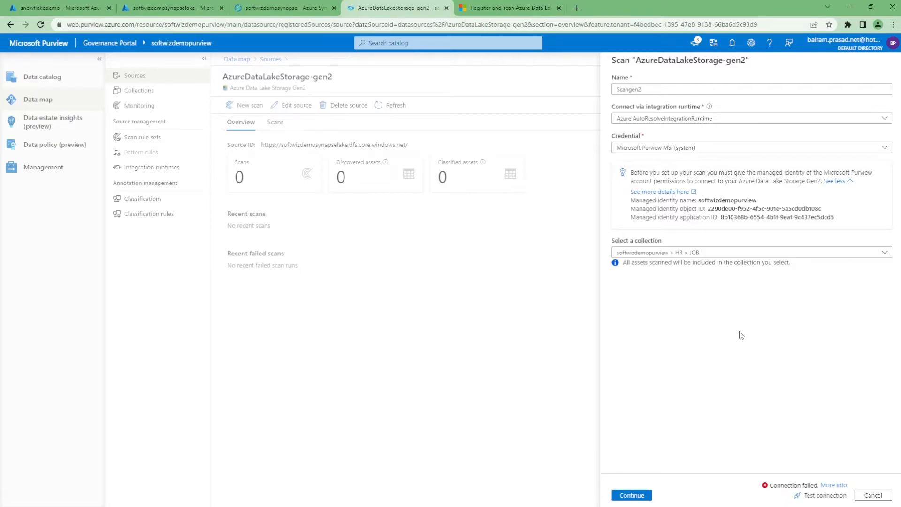
# Examine the connection test details and the Purview documentation on creating and managing credentials.
pyautogui.click(832, 485)
pyautogui.click(659, 191)
pyautogui.click(504, 4)
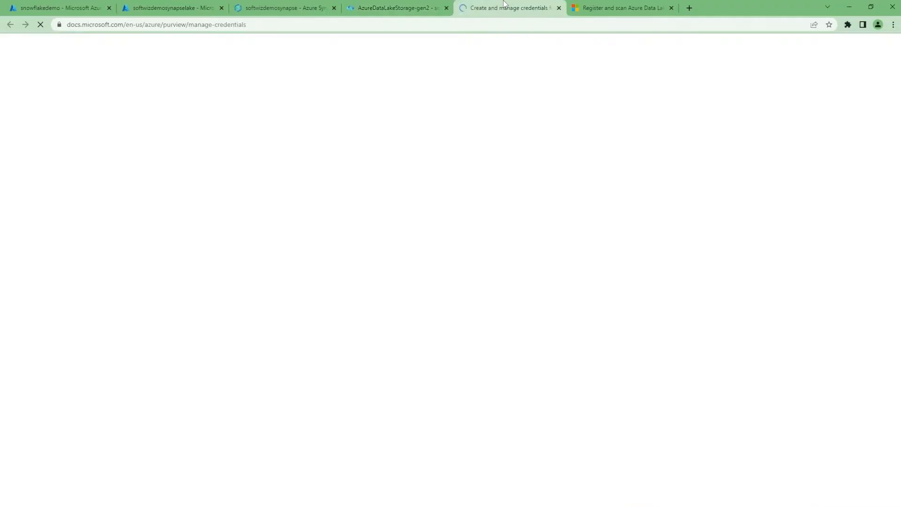
pyautogui.scroll(-5, 503, 347)
pyautogui.scroll(-10, 501, 382)
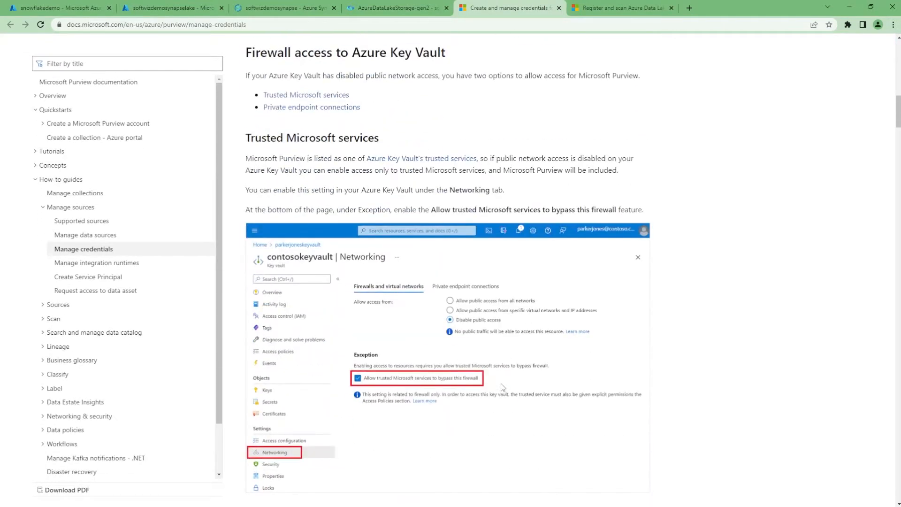
pyautogui.scroll(1, 501, 384)
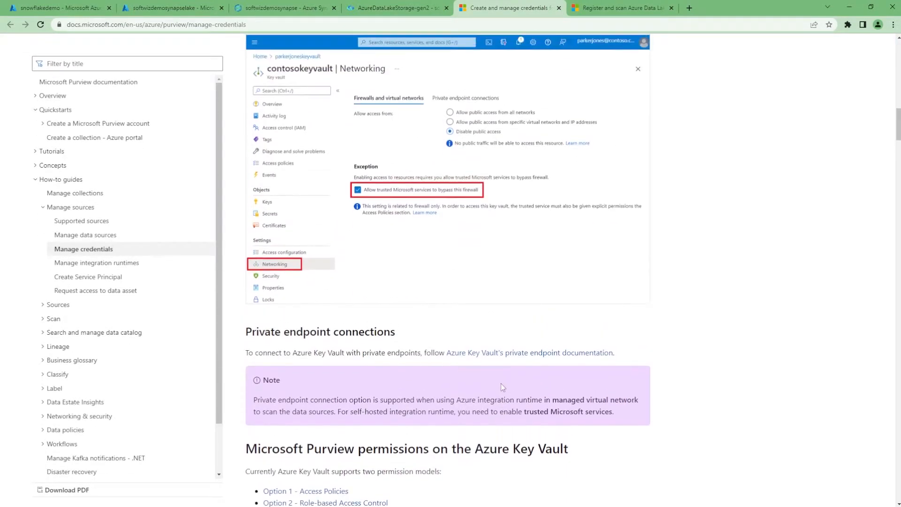
pyautogui.click(612, 4)
pyautogui.click(274, 3)
pyautogui.click(366, 4)
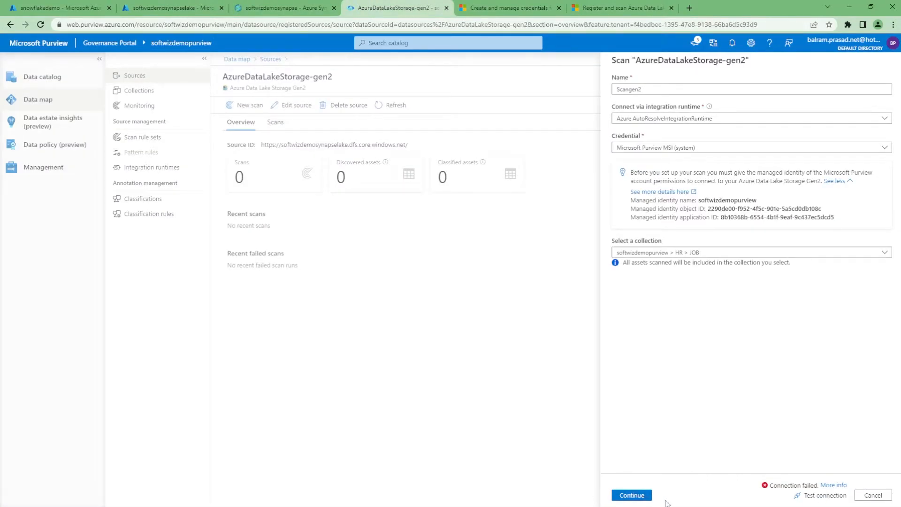
# Retest the connection and scope the scan to deltadata, jsondata, parquetdata and only covidcases within softwizdemosynapselakefs.
pyautogui.click(809, 496)
pyautogui.click(632, 496)
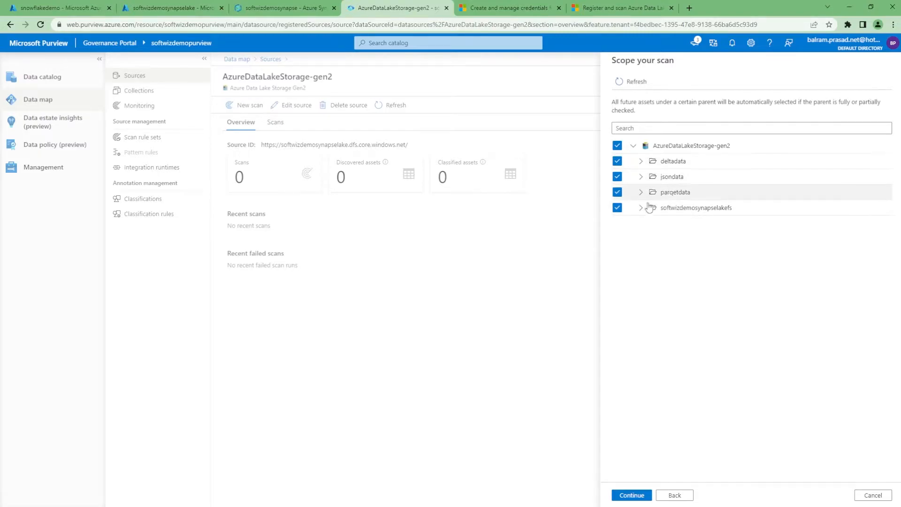
pyautogui.click(617, 207)
pyautogui.click(641, 209)
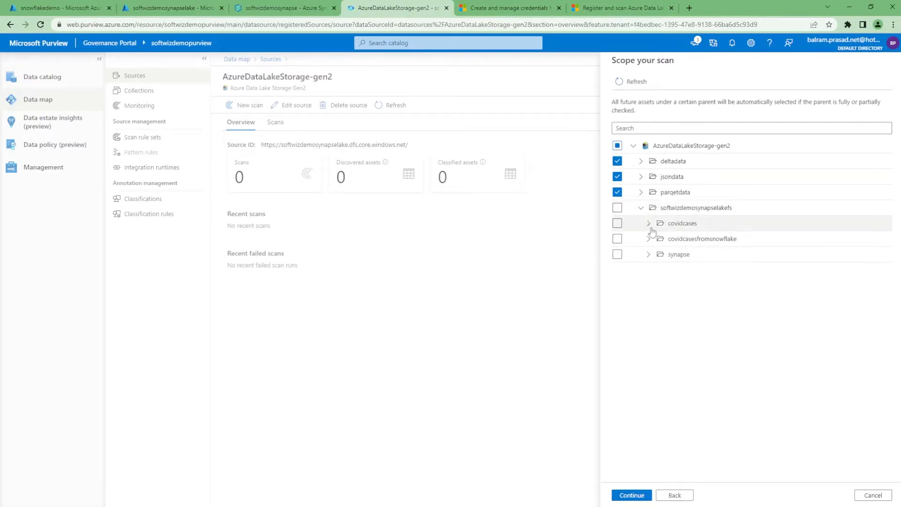
pyautogui.click(617, 225)
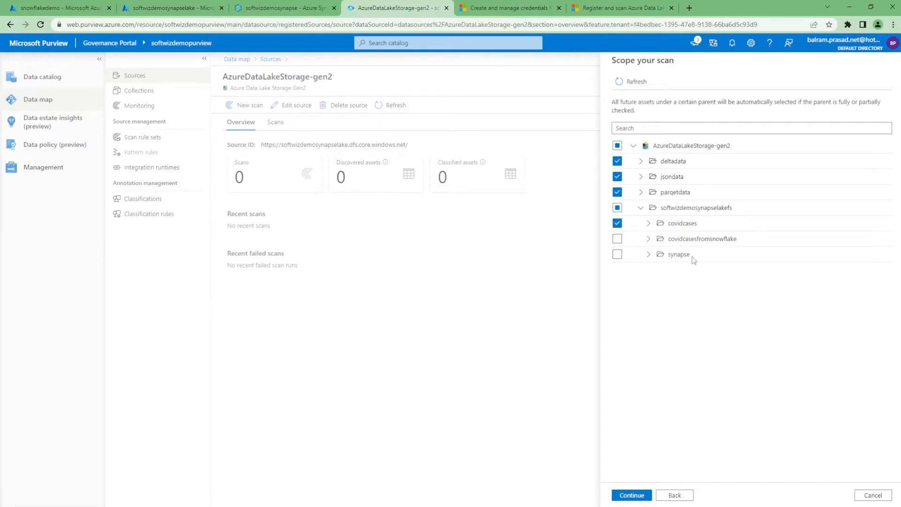
pyautogui.click(629, 496)
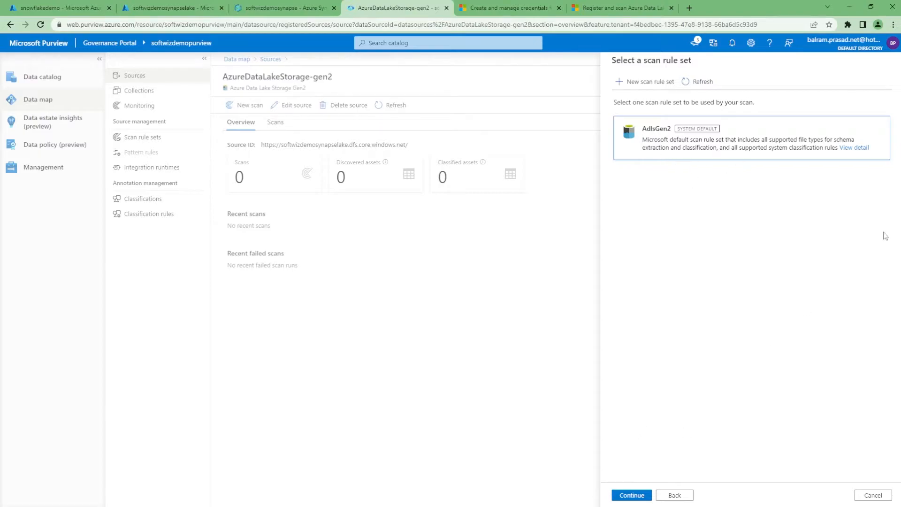
# Keep the AdlsGen2 scan rule set, set the trigger to run once, and save and run the scan.
pyautogui.click(631, 499)
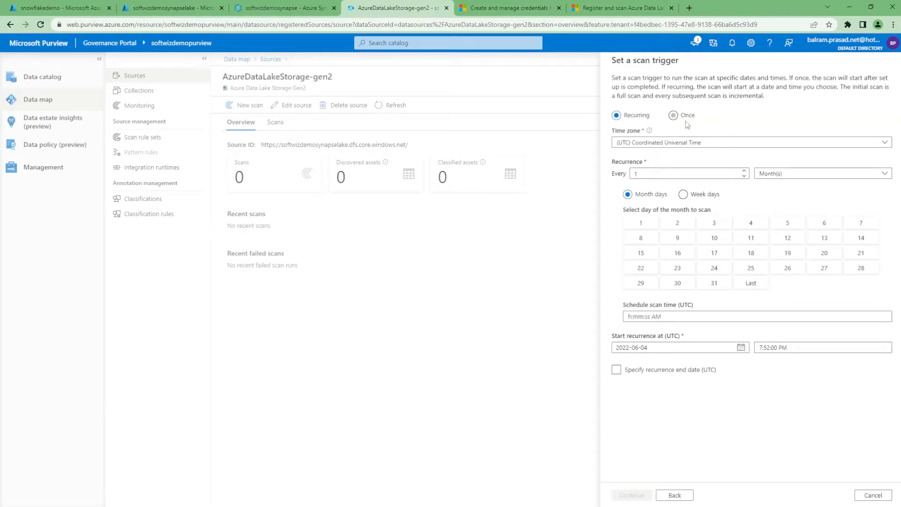
pyautogui.click(674, 115)
pyautogui.click(632, 495)
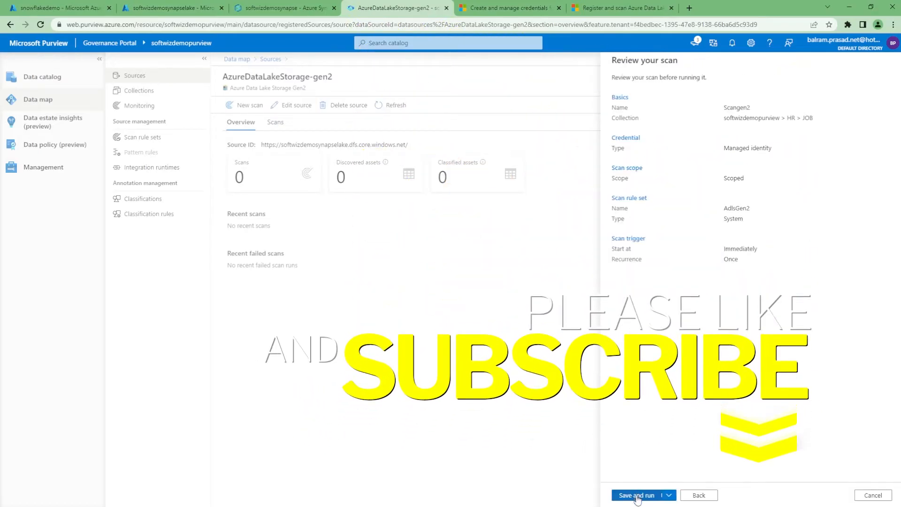
pyautogui.click(637, 498)
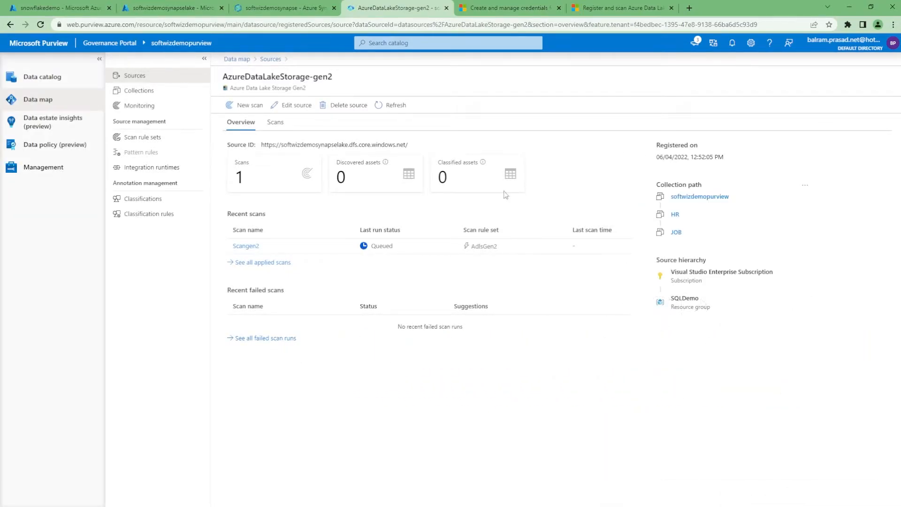
# Check Scangen2's run history and browse the assets in the HR > JOB collection.
pyautogui.click(240, 246)
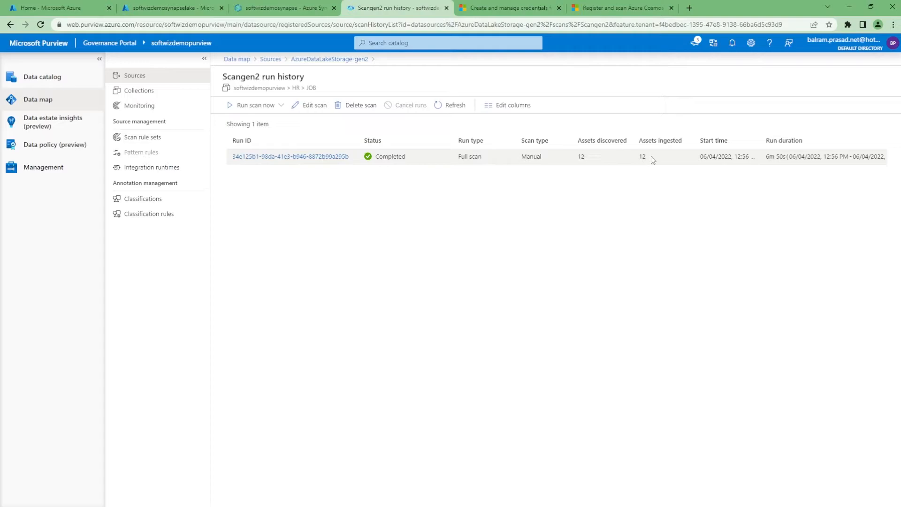
pyautogui.click(146, 96)
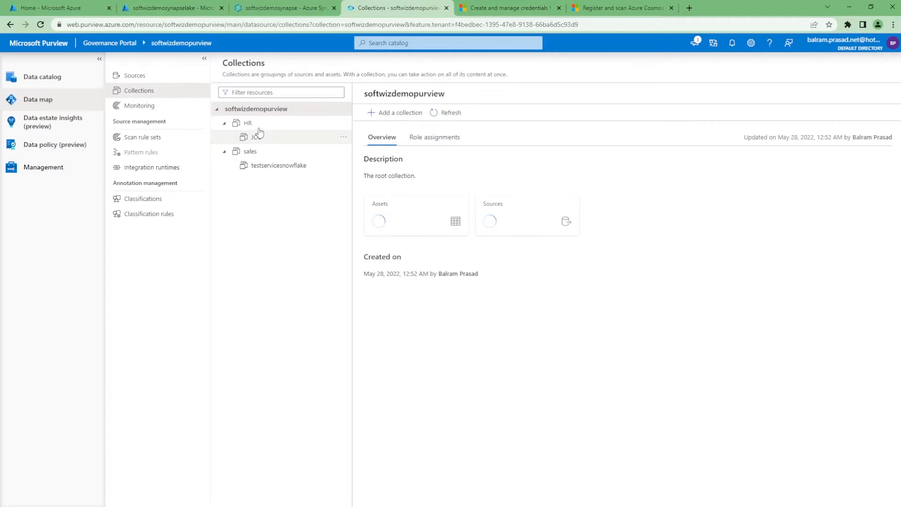
pyautogui.click(260, 136)
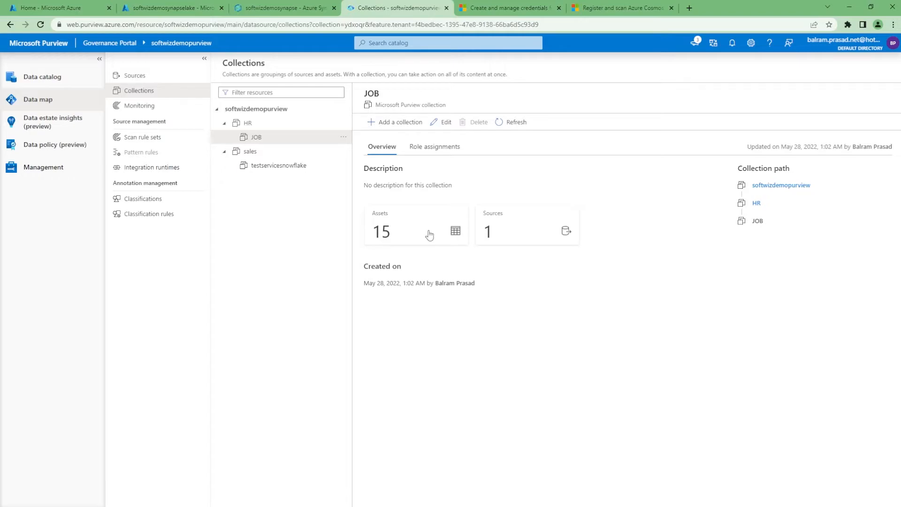
pyautogui.click(430, 234)
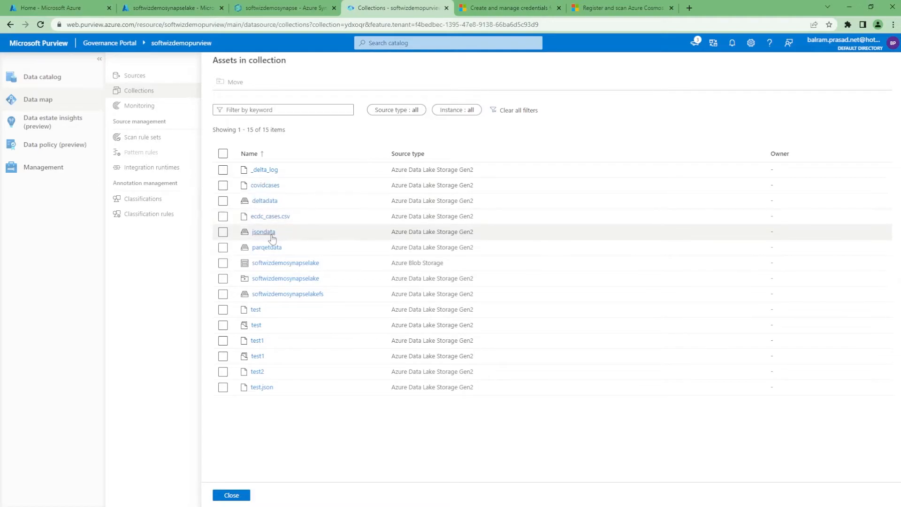
# Open the test.json asset and view its schema.
pyautogui.click(261, 388)
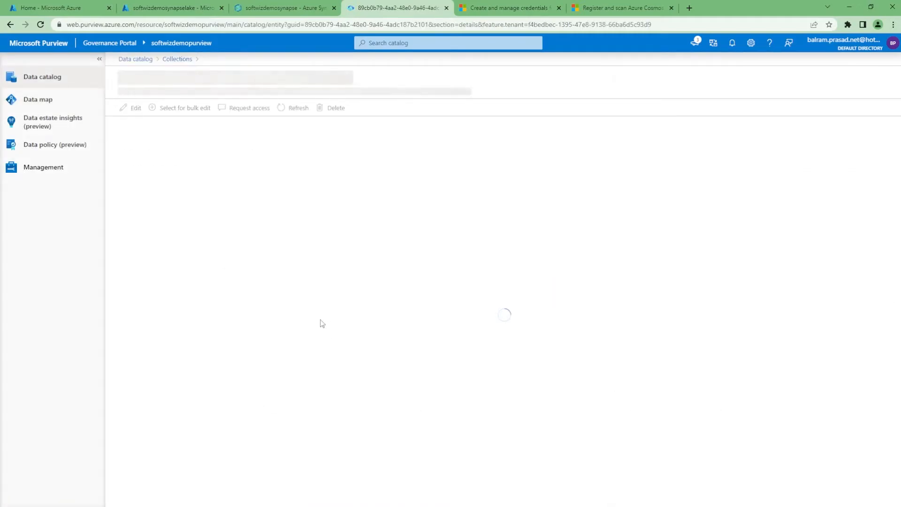
pyautogui.click(172, 136)
pyautogui.click(203, 136)
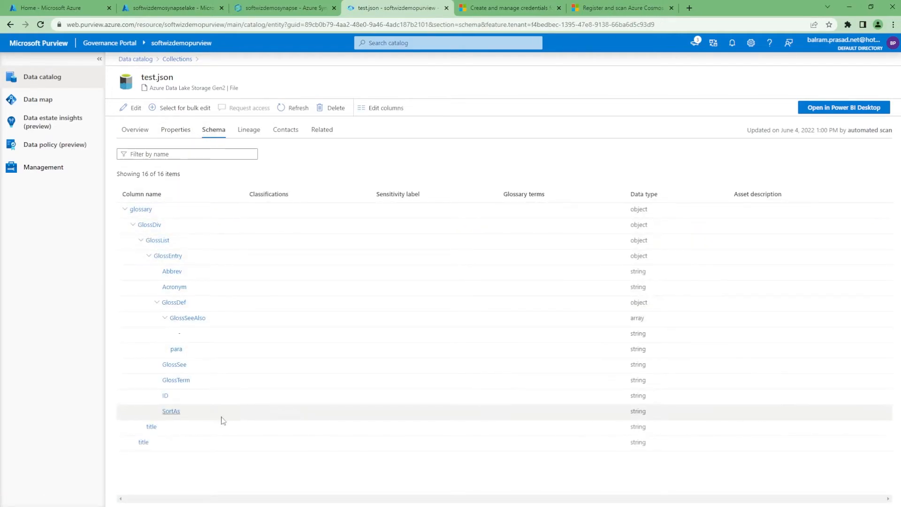
# Switch to the storage account in the Azure portal and open its containers list.
pyautogui.click(192, 7)
pyautogui.click(270, 4)
pyautogui.click(199, 6)
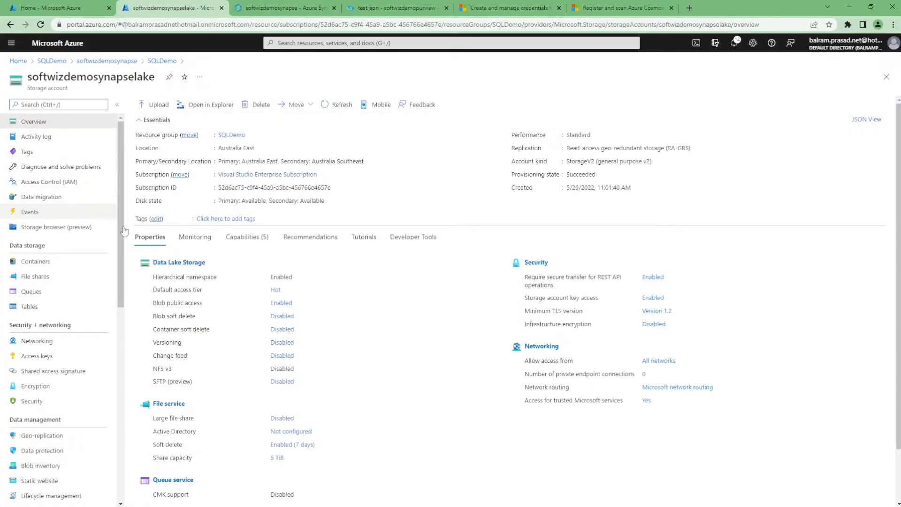
pyautogui.click(42, 261)
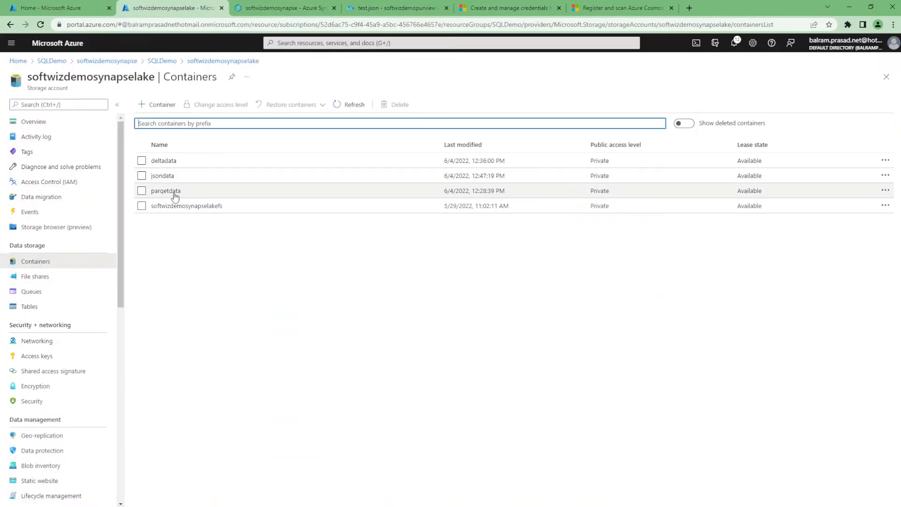
# Open test.json in the jsondata container's test2 folder and view its JSON content.
pyautogui.click(170, 178)
pyautogui.click(167, 187)
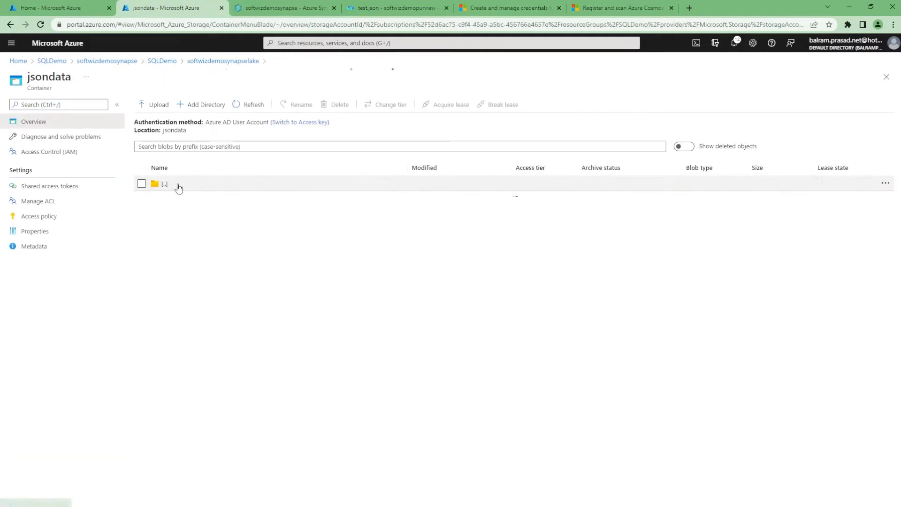
pyautogui.click(182, 199)
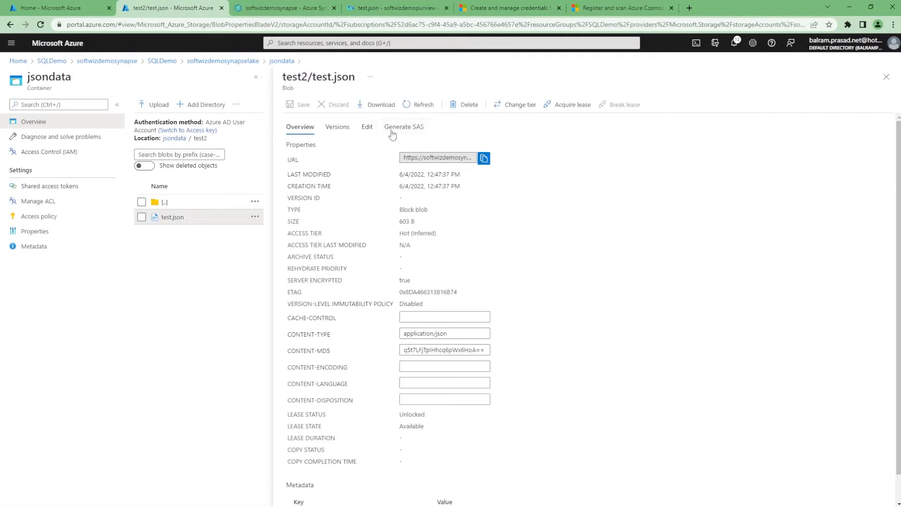
pyautogui.click(367, 126)
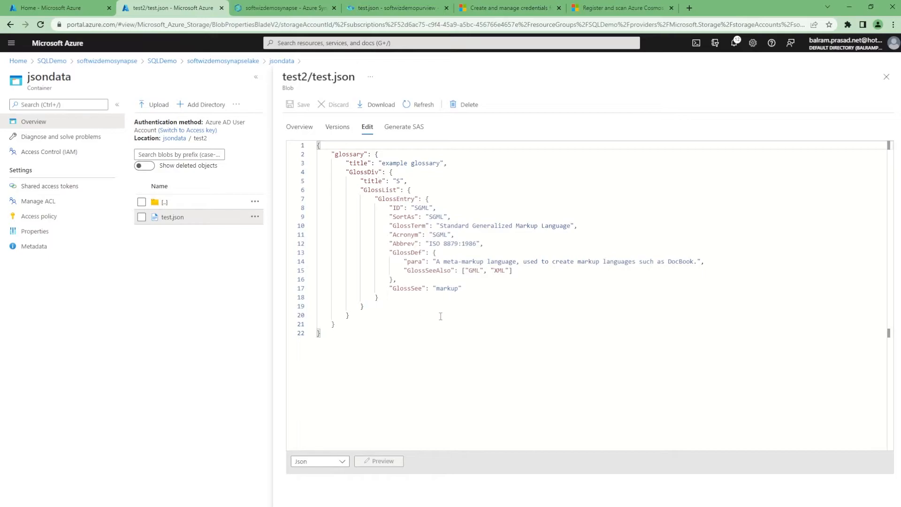
# Return to Purview and open the ecdc_cases.csv asset from the JOB collection's asset list.
pyautogui.click(301, 8)
pyautogui.click(367, 5)
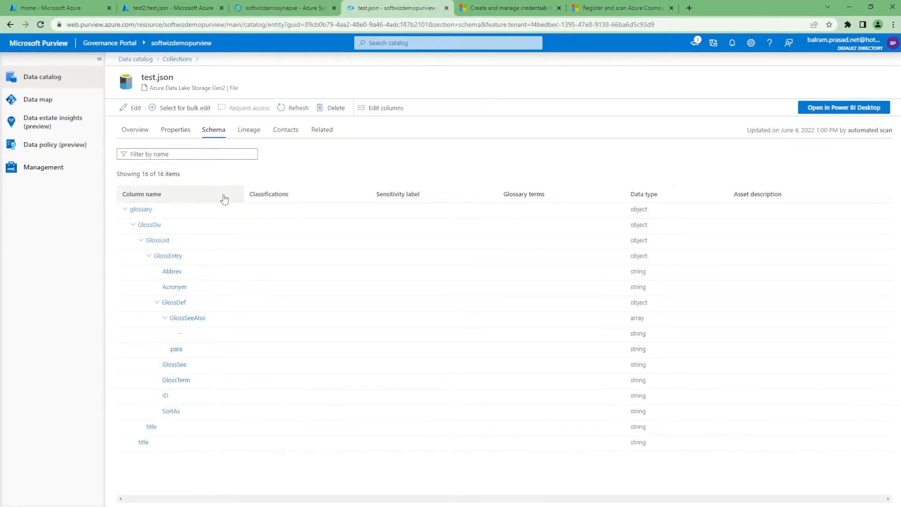
pyautogui.click(181, 60)
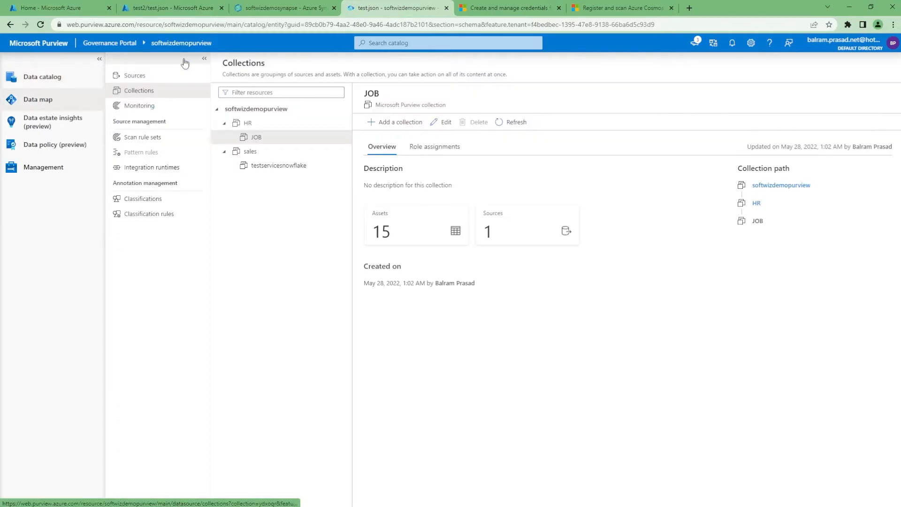
pyautogui.click(408, 225)
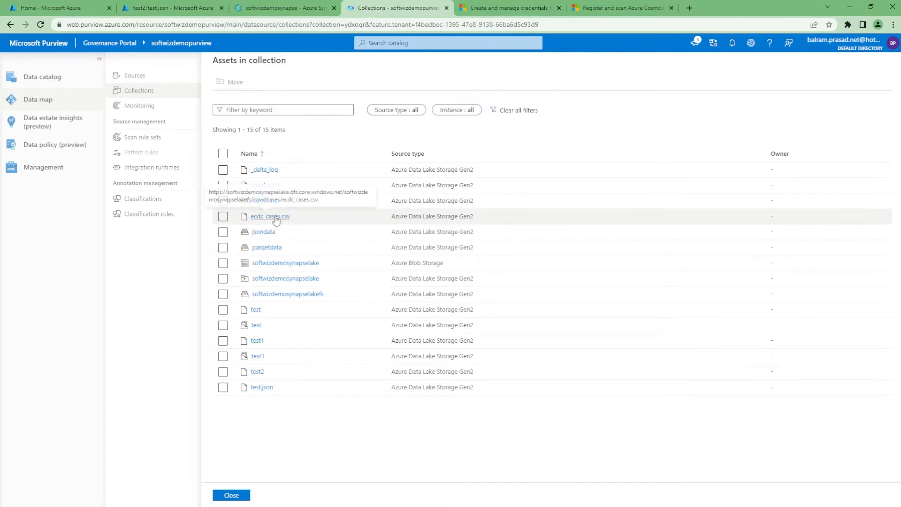
pyautogui.click(275, 216)
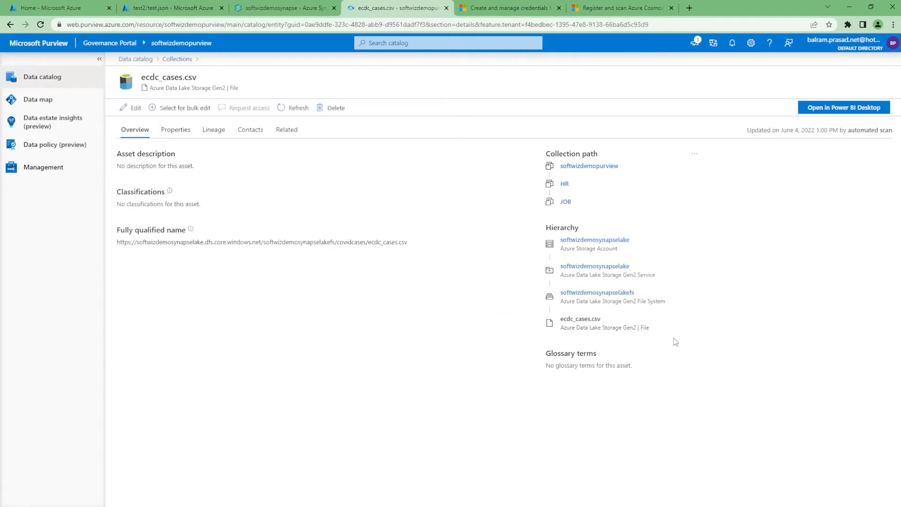
# Examine ecdc_cases.csv's schema and the details of its Country/Region classifications.
pyautogui.moveTo(582, 318); pyautogui.dragTo(603, 320)
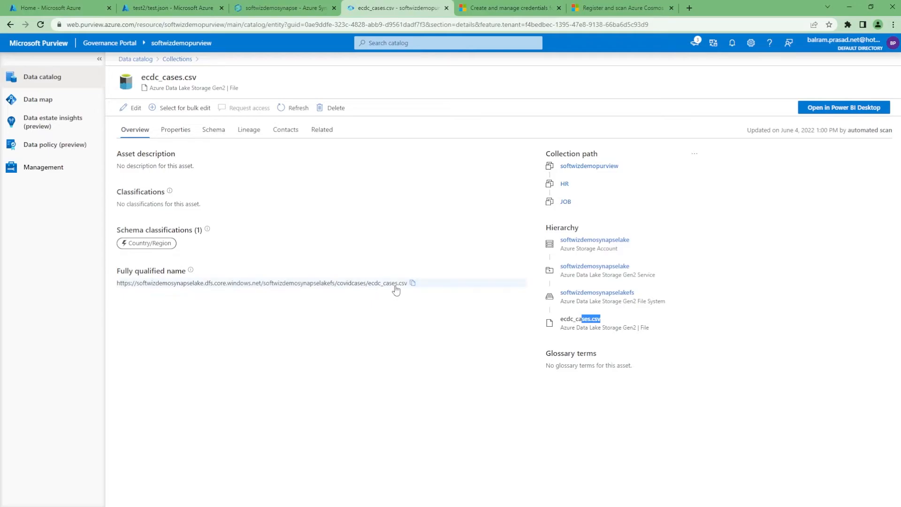
pyautogui.click(179, 134)
pyautogui.click(213, 130)
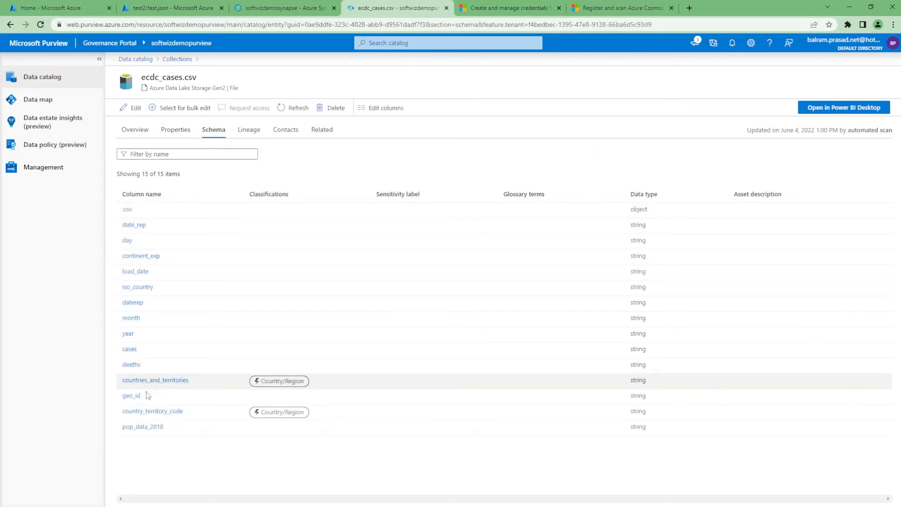
pyautogui.moveTo(296, 387)
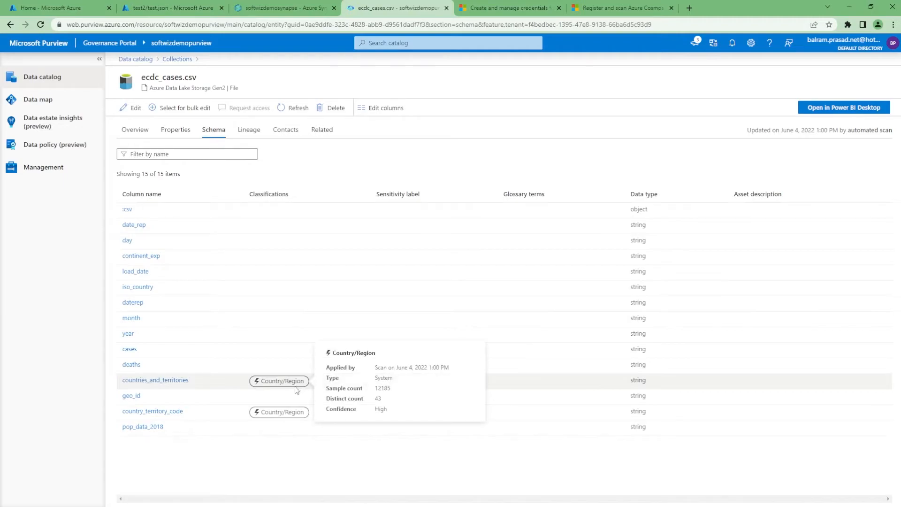
pyautogui.moveTo(305, 416)
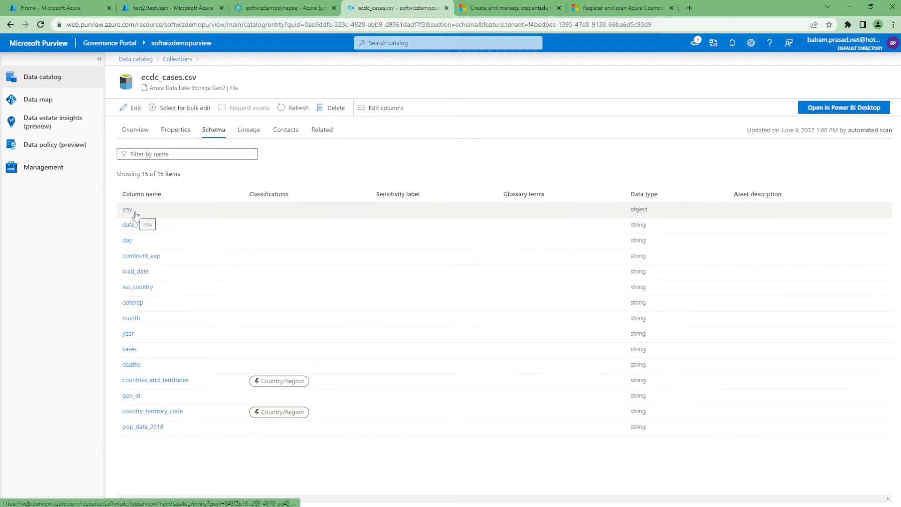
# Check the ecdc_cases.csv asset's Contacts and Related tabs.
pyautogui.click(253, 133)
pyautogui.click(283, 132)
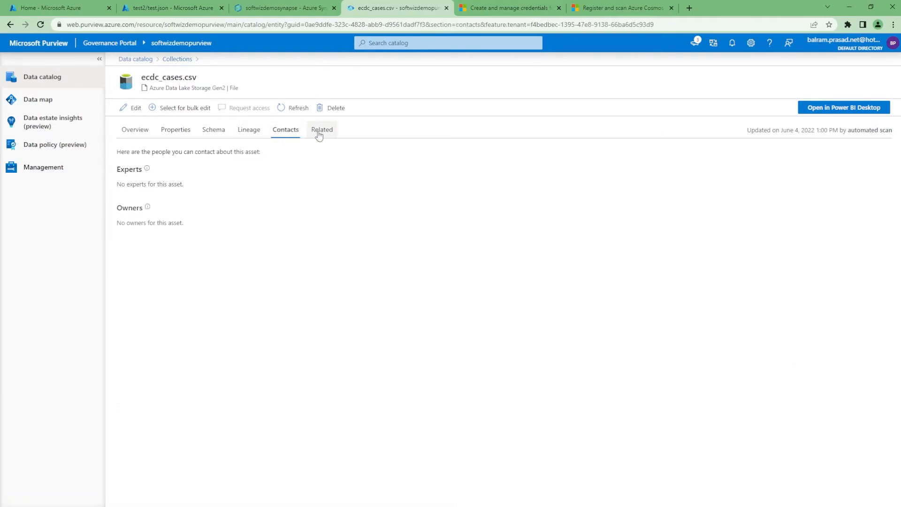
pyautogui.click(319, 132)
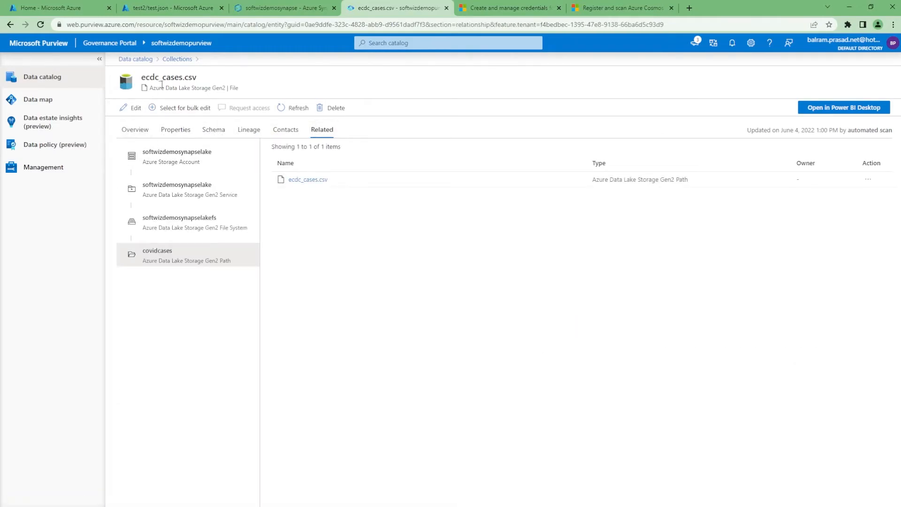
# Open the _delta_log asset, view its Properties and Lineage tabs, and return to the collection's asset list.
pyautogui.click(182, 62)
pyautogui.click(407, 232)
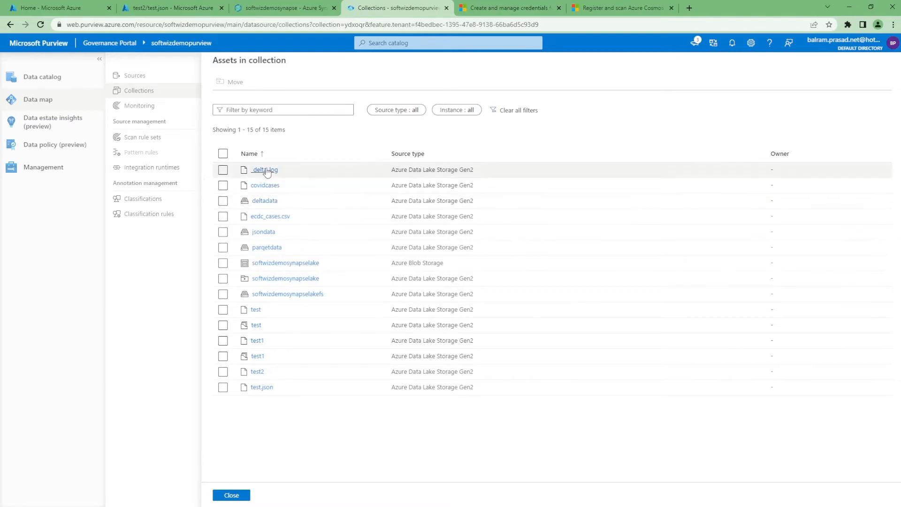
pyautogui.click(264, 201)
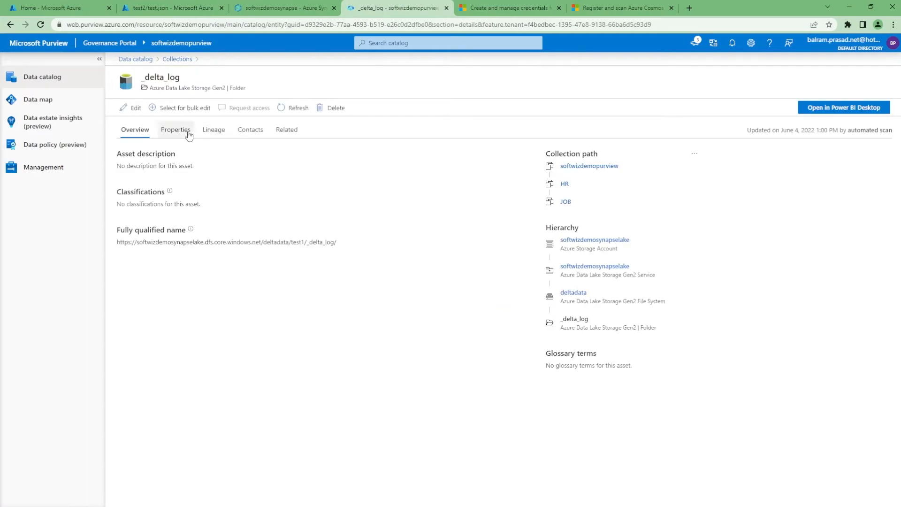
pyautogui.click(185, 134)
pyautogui.click(215, 131)
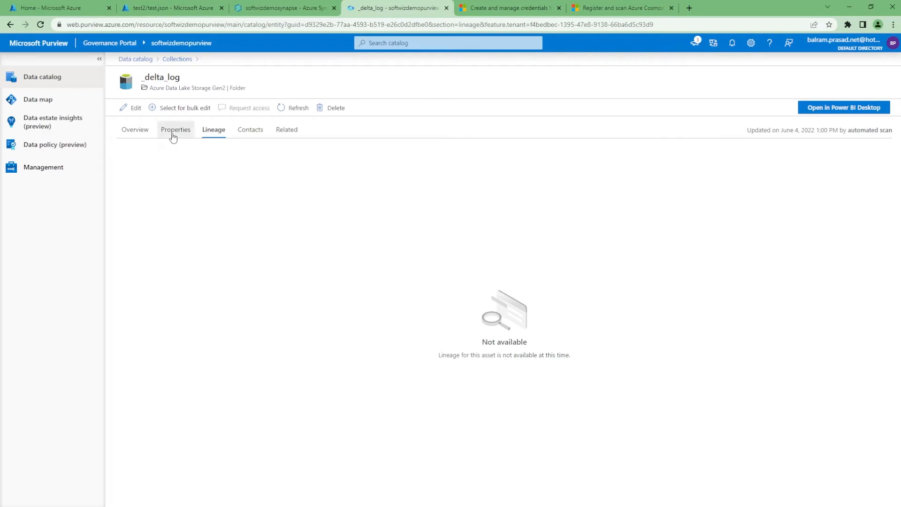
pyautogui.click(173, 135)
pyautogui.click(177, 59)
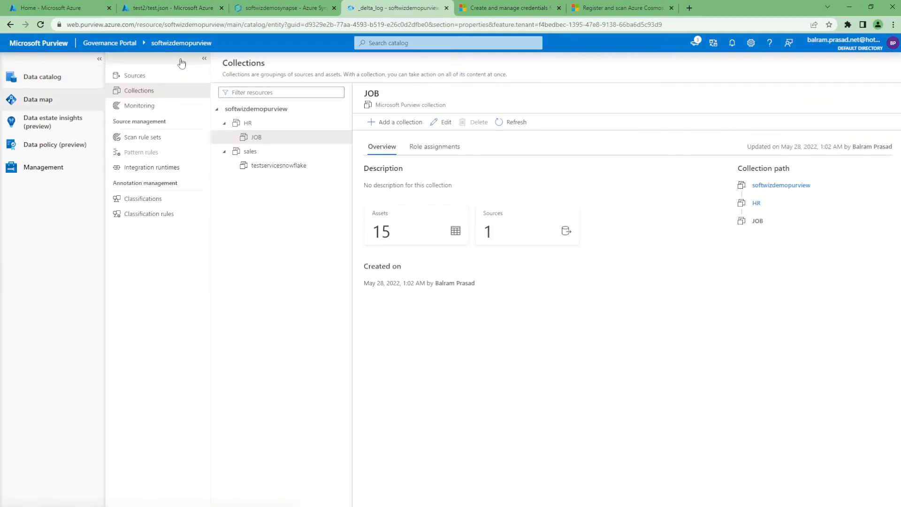
pyautogui.click(423, 239)
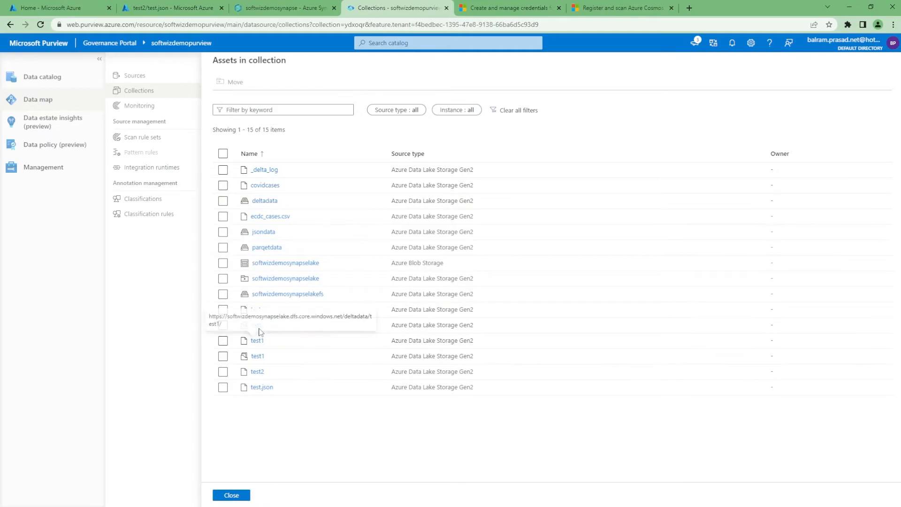
# Open the deltadata container's test1 folder in the storage account.
pyautogui.click(168, 8)
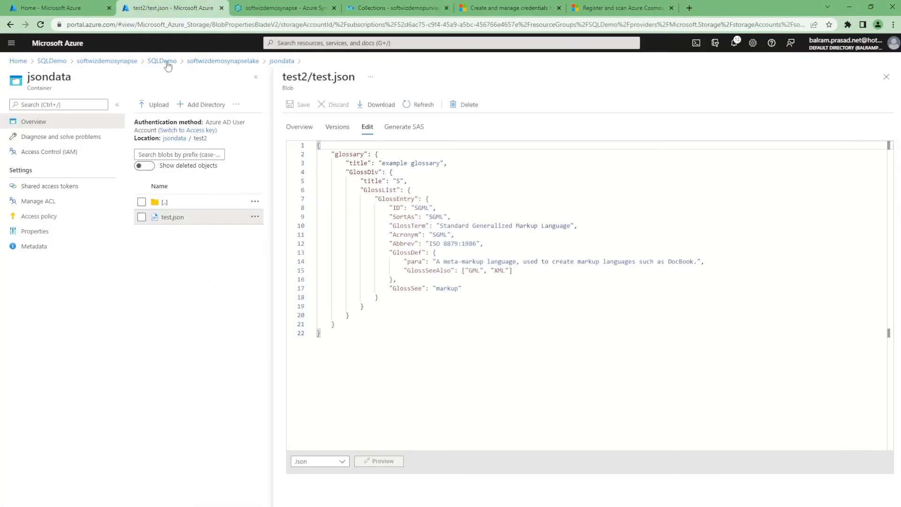
pyautogui.click(211, 61)
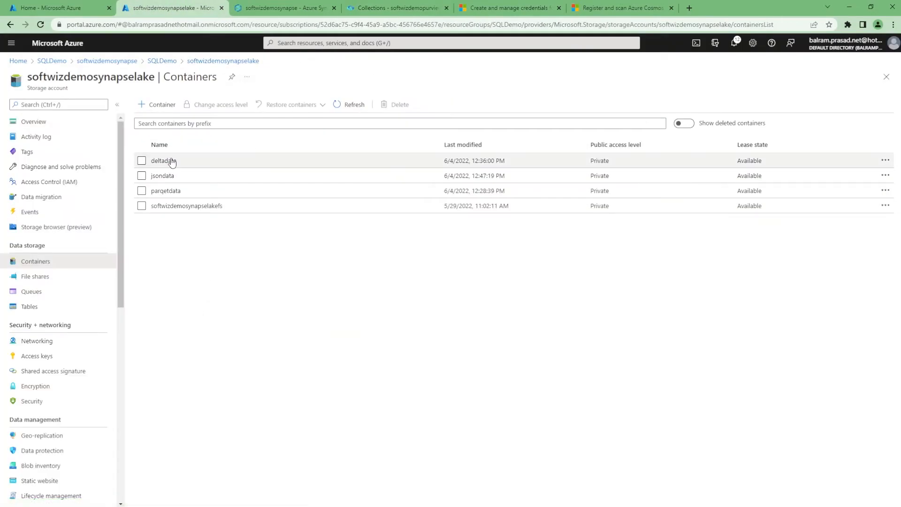
pyautogui.click(172, 160)
pyautogui.click(172, 184)
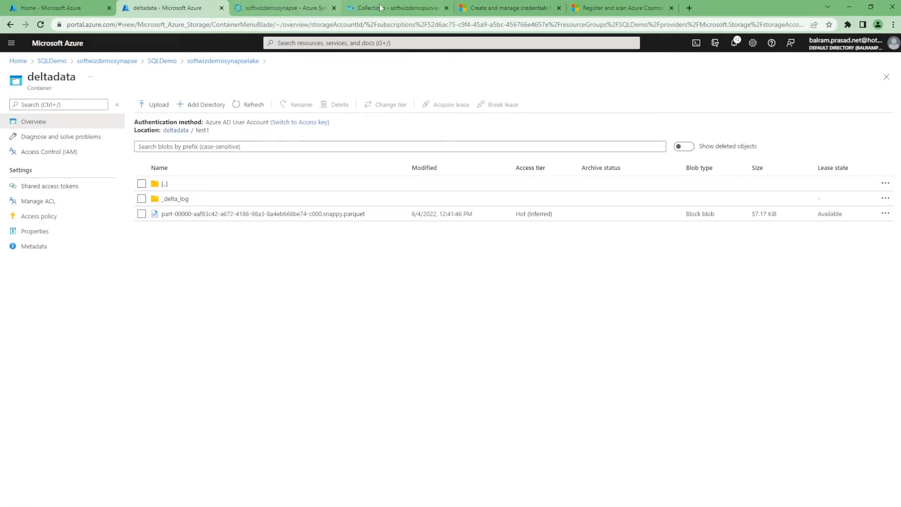
# Open the test1 resource set asset in Purview and view its schema.
pyautogui.click(282, 4)
pyautogui.click(372, 6)
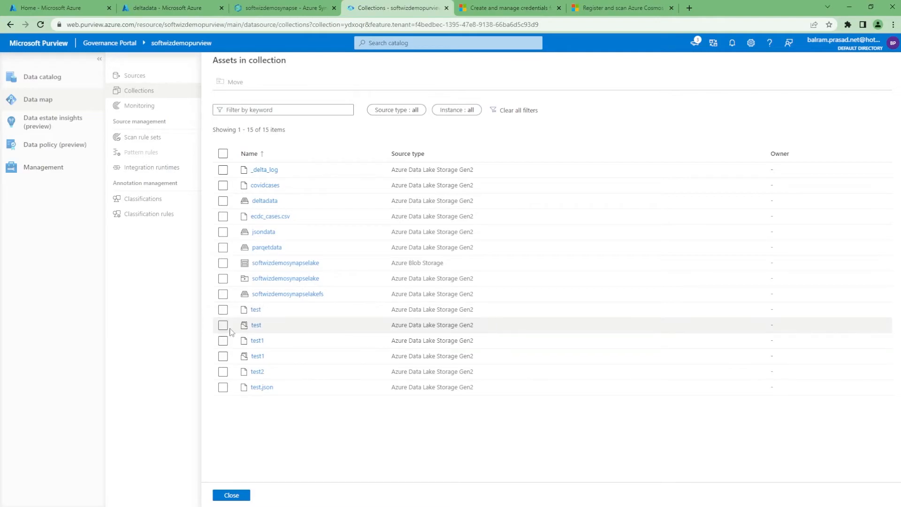
pyautogui.click(257, 356)
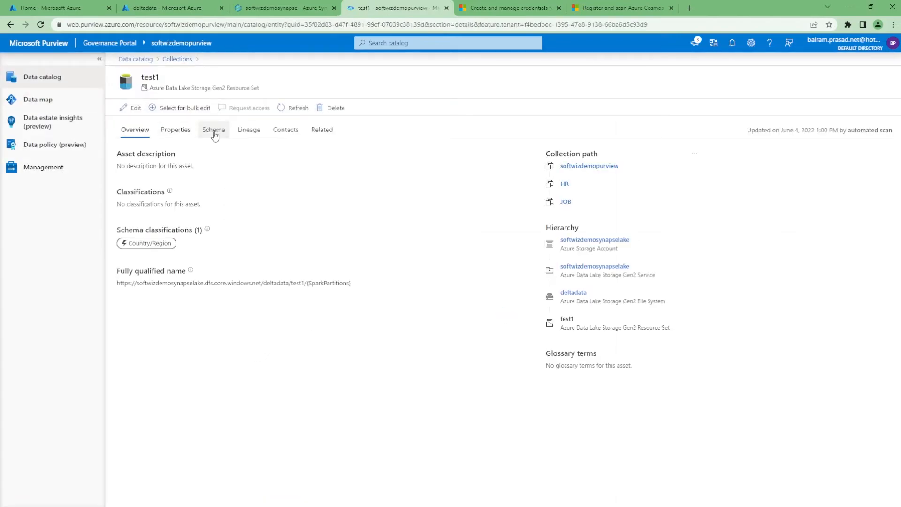
pyautogui.click(214, 136)
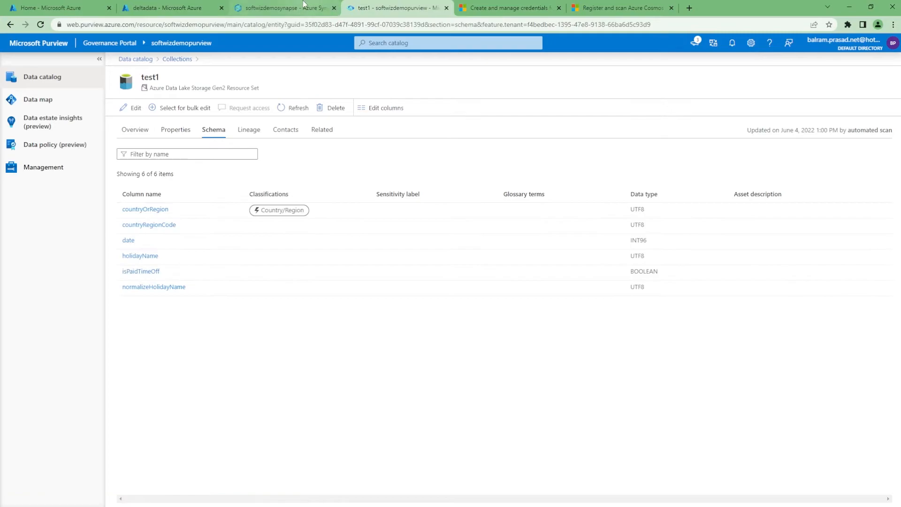
# Review the Synapse SQL scripts that query the parquet and delta data.
pyautogui.click(303, 10)
pyautogui.click(336, 227)
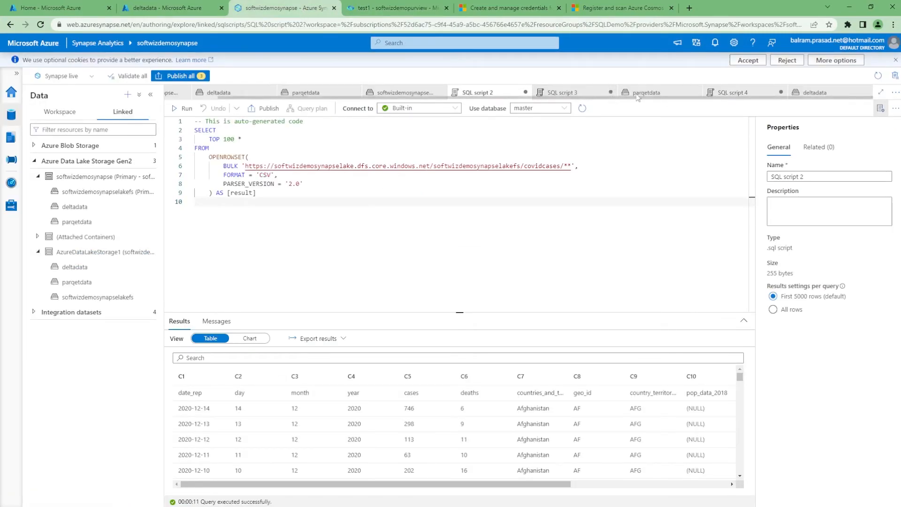
pyautogui.click(751, 92)
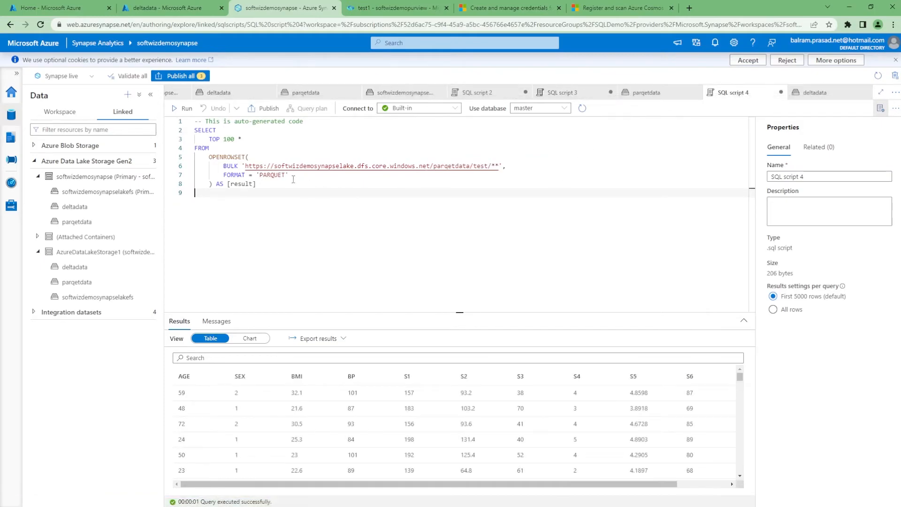
pyautogui.click(563, 92)
pyautogui.click(271, 175)
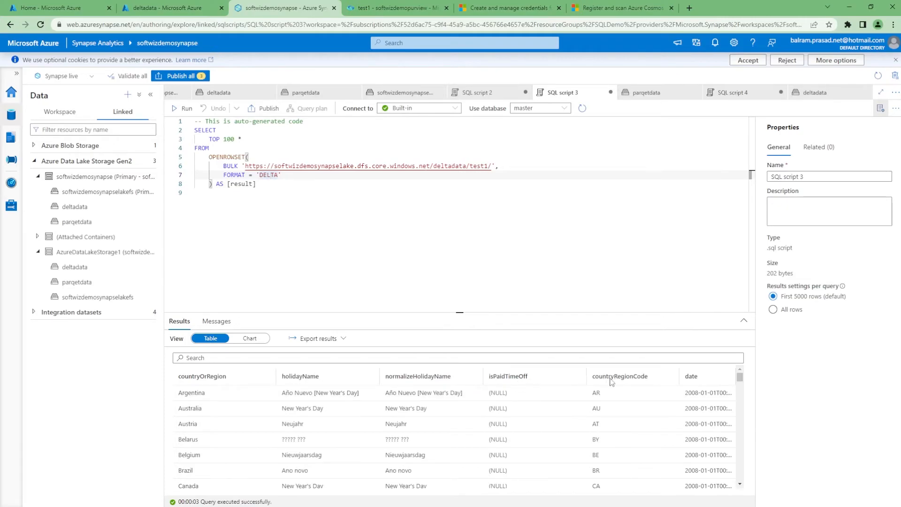
# Compare the JOB collection's asset list with the deltadata and parqetdata containers in the storage account.
pyautogui.click(394, 8)
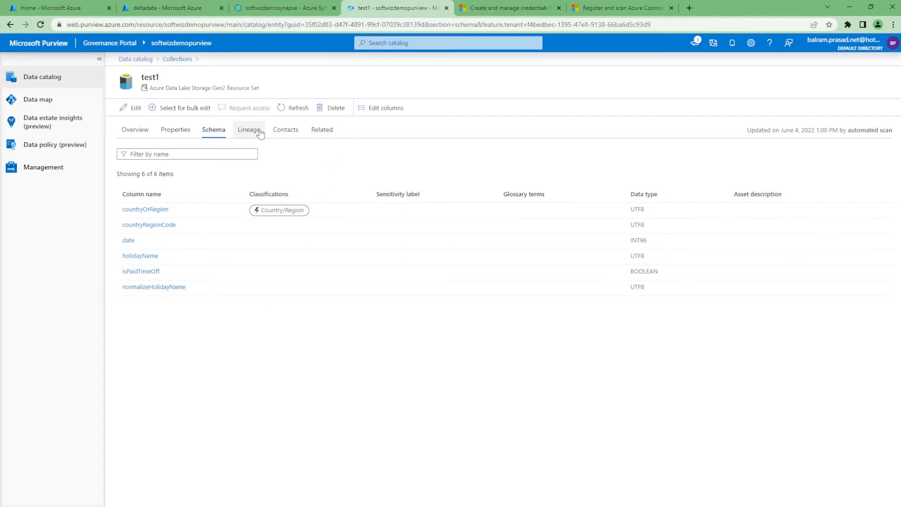
pyautogui.click(172, 65)
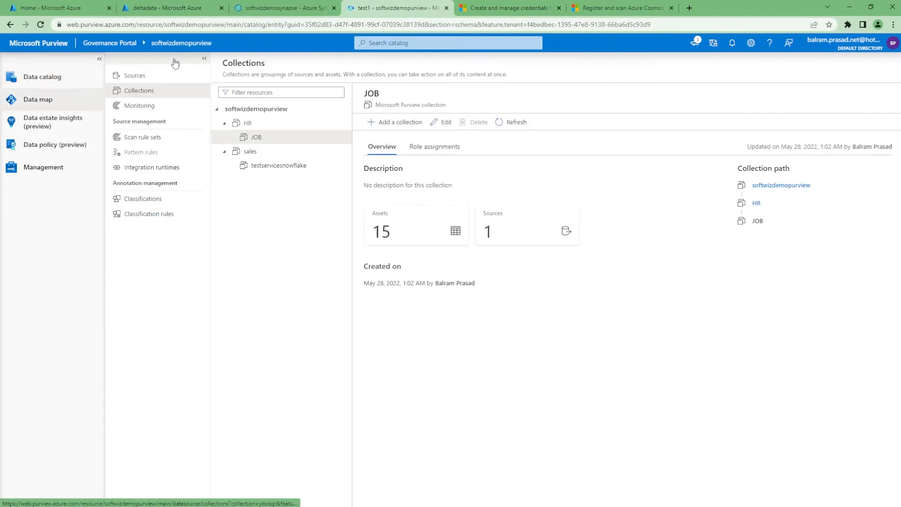
pyautogui.click(415, 238)
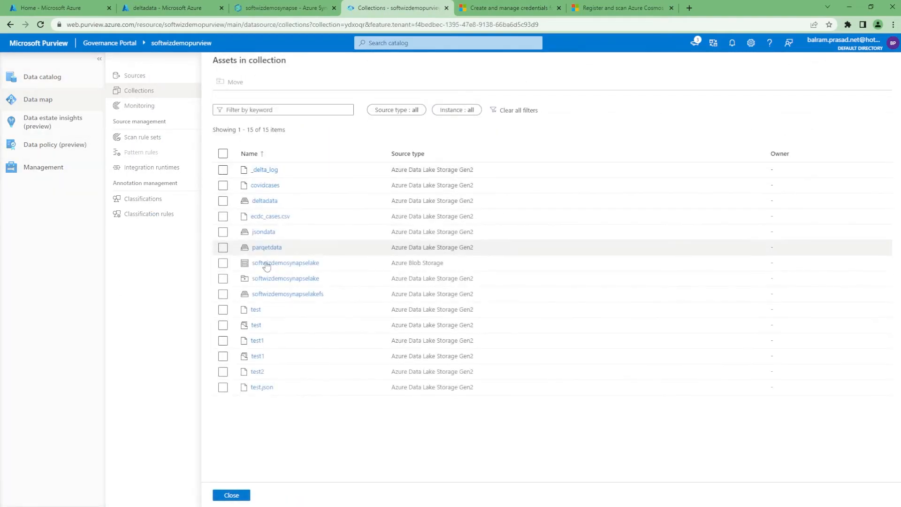
pyautogui.click(149, 4)
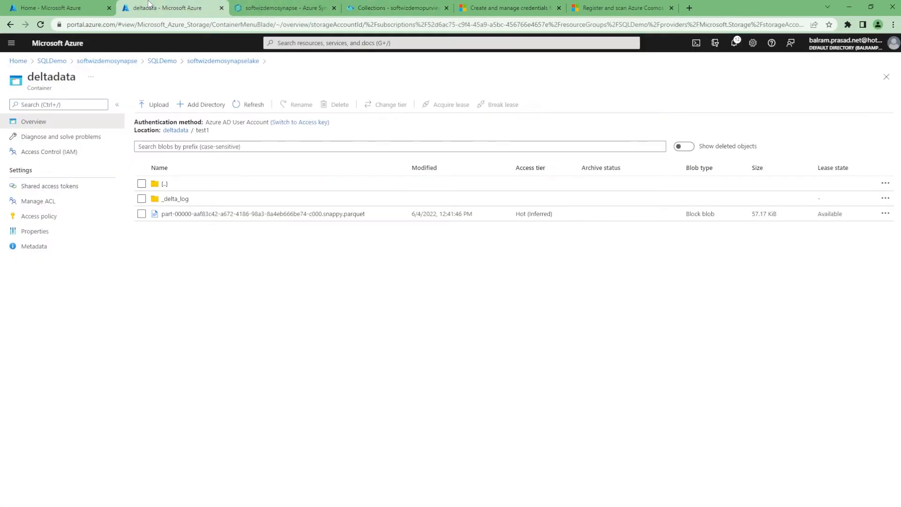
pyautogui.click(182, 134)
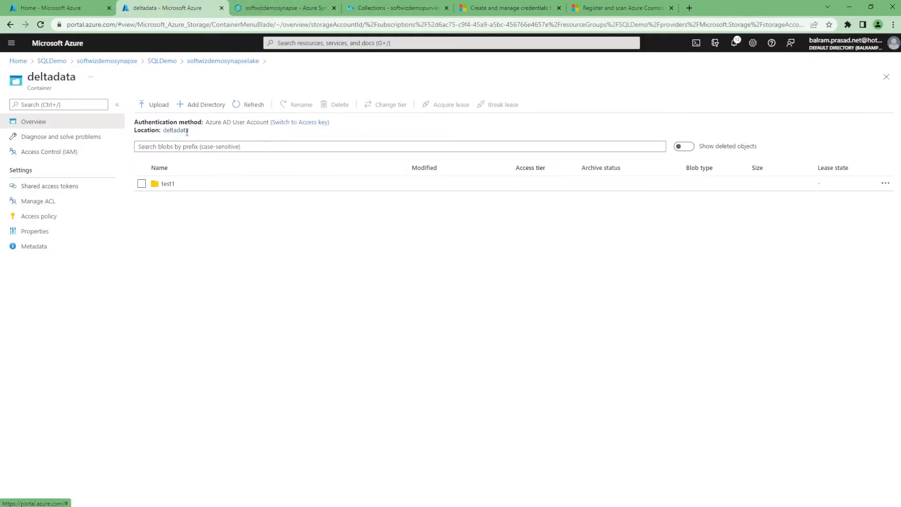
pyautogui.click(222, 64)
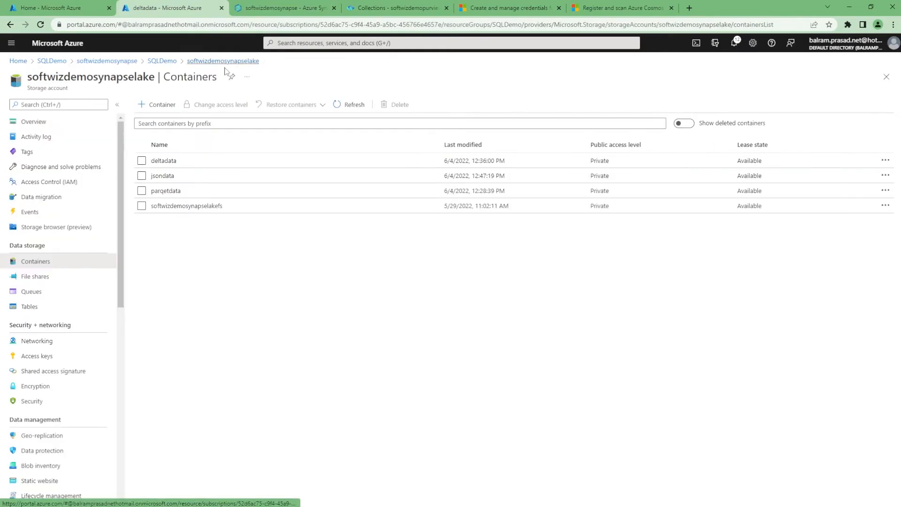
pyautogui.click(168, 173)
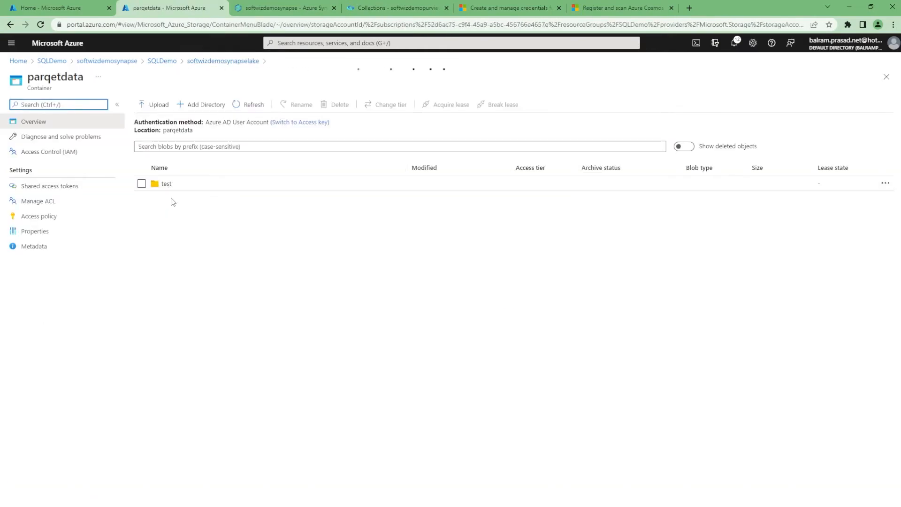
pyautogui.click(403, 3)
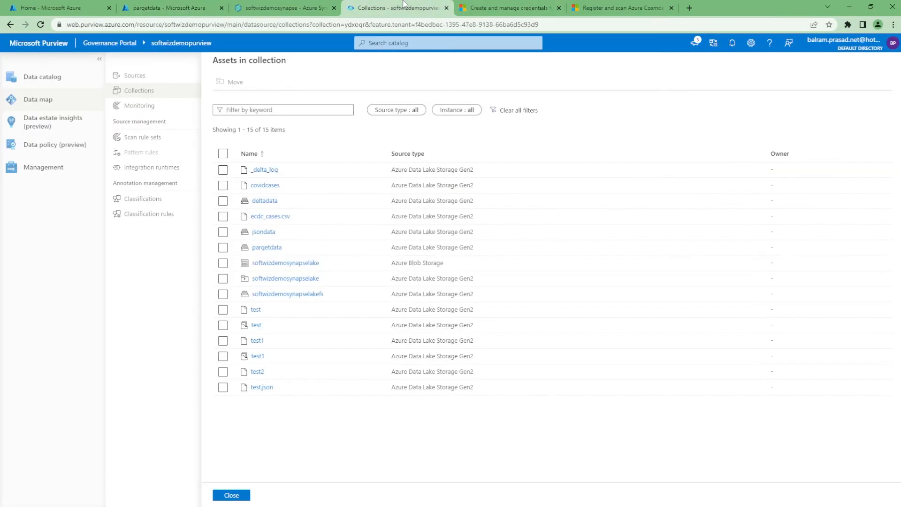
# Open the parqetdata test resource set asset and view its schema.
pyautogui.click(256, 325)
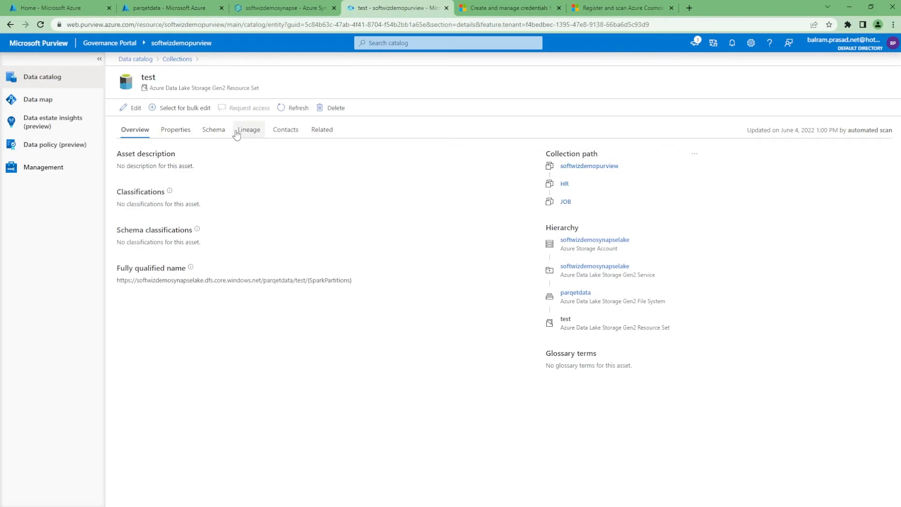
pyautogui.click(225, 134)
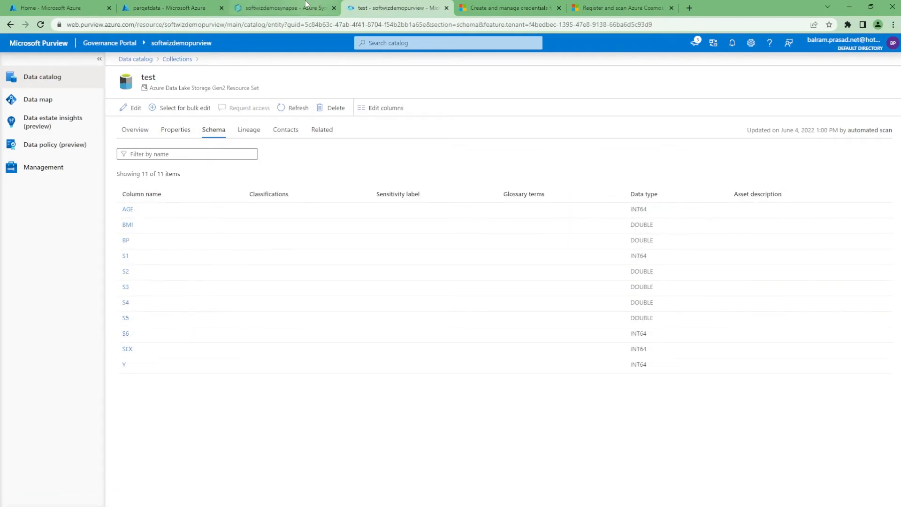
# Review the Synapse SQL script that reads the parqetdata test folder in PARQUET format.
pyautogui.click(286, 8)
pyautogui.click(741, 94)
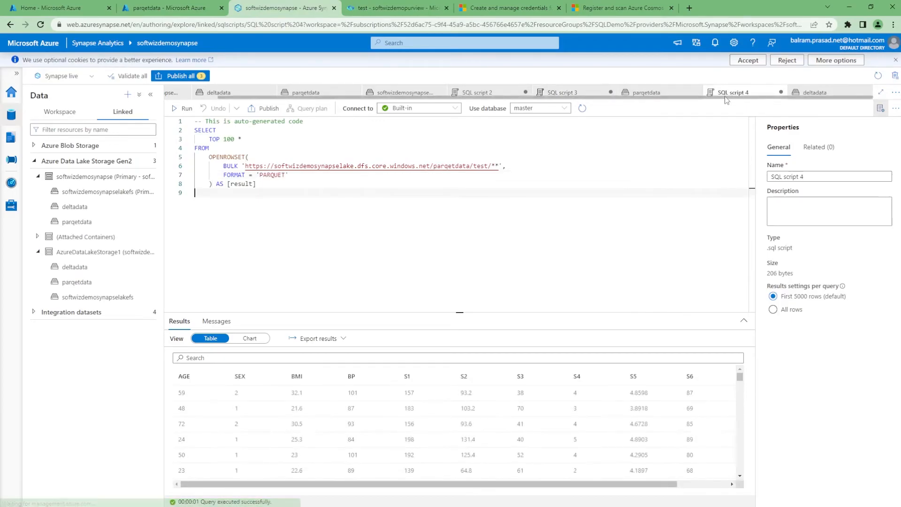
pyautogui.doubleClick(277, 176)
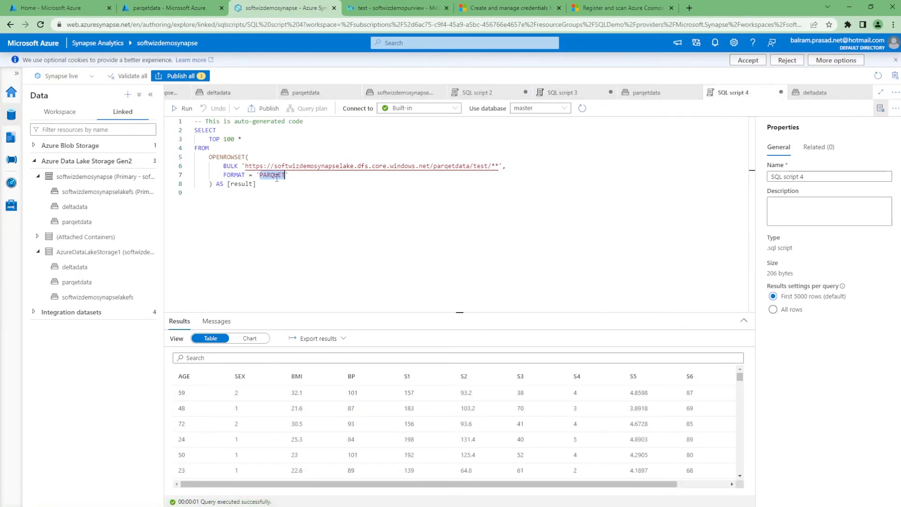
# Return to the Purview data catalog and browse the assets of the JOB collection.
pyautogui.click(537, 6)
pyautogui.click(394, 8)
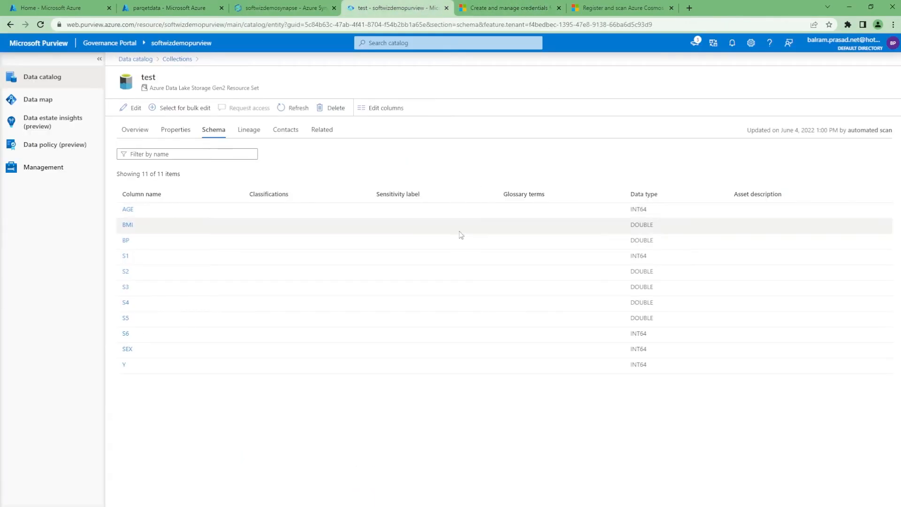
pyautogui.click(144, 135)
pyautogui.click(50, 78)
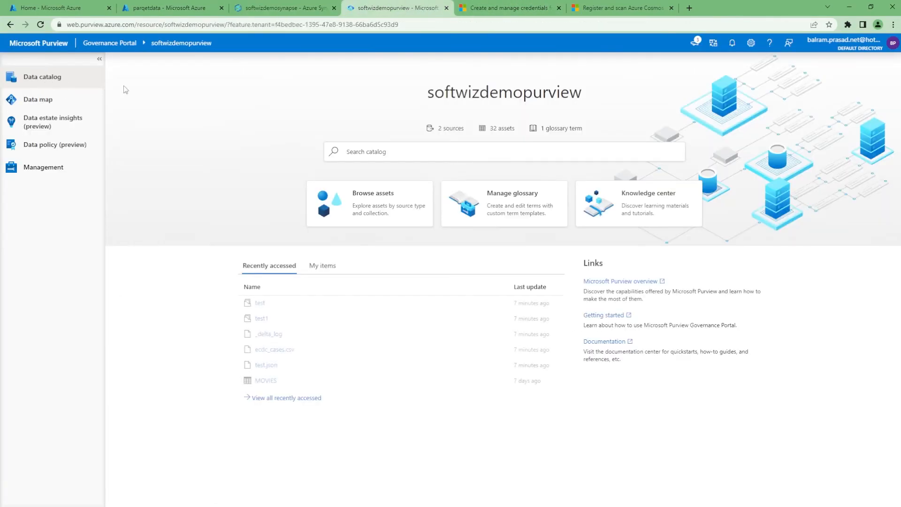
pyautogui.click(367, 209)
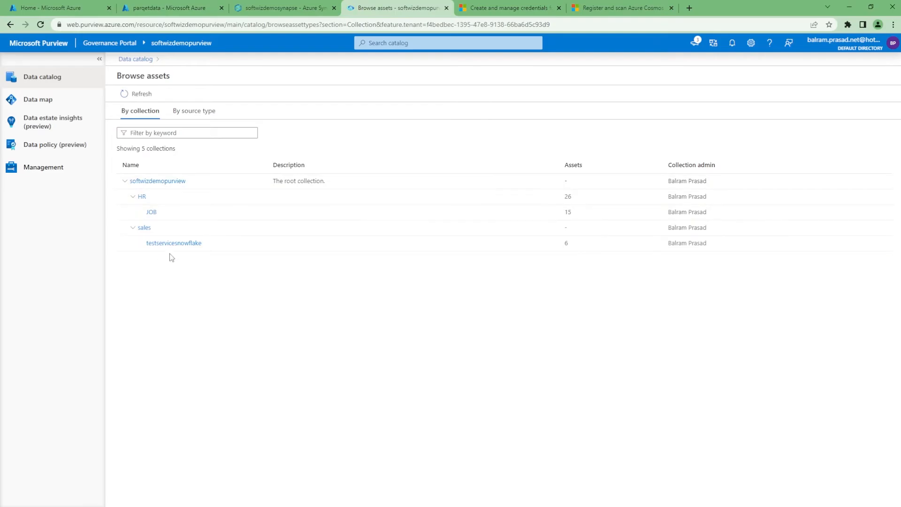
pyautogui.click(151, 212)
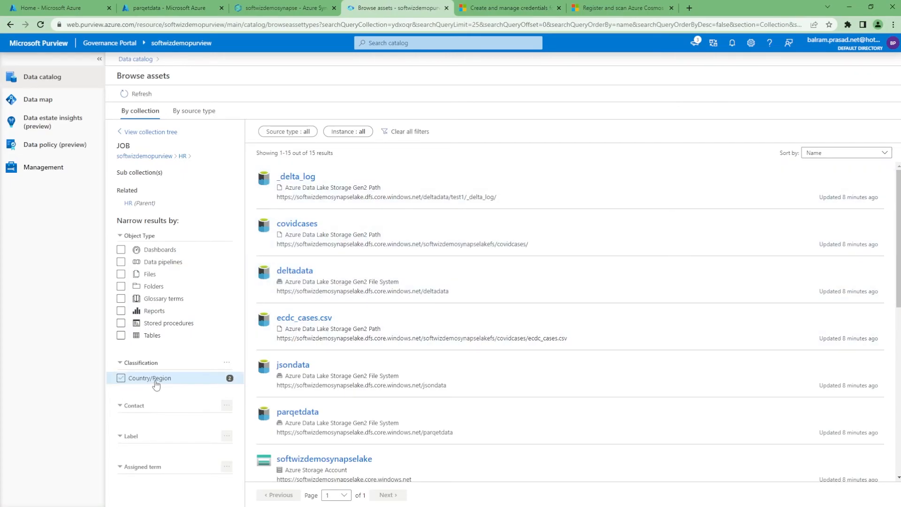
# Try filtering the JOB collection's assets by Country/Region classification, Folders and Files types, and by source type.
pyautogui.click(121, 379)
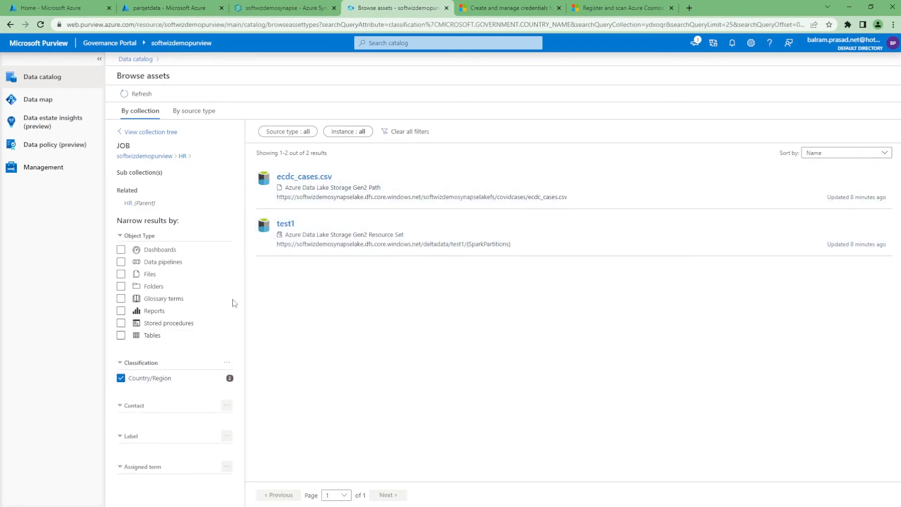
pyautogui.click(121, 378)
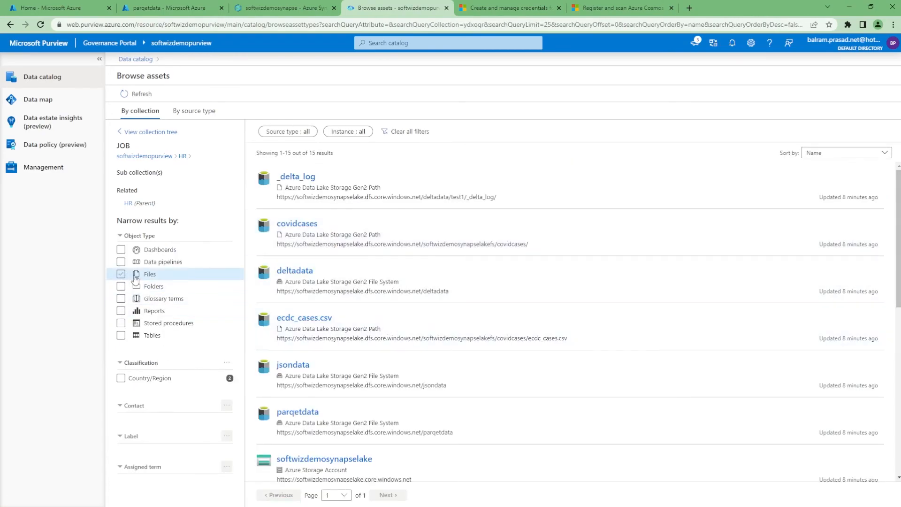
pyautogui.click(121, 288)
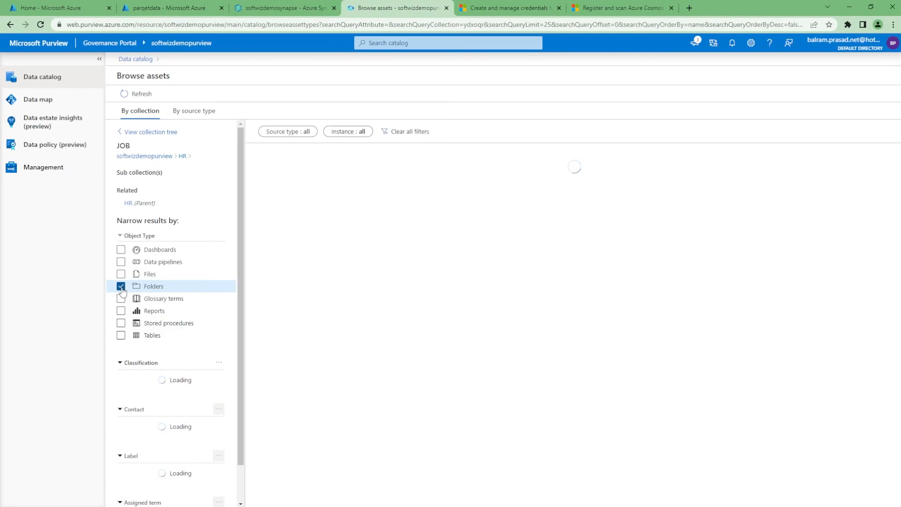
pyautogui.click(121, 287)
pyautogui.click(122, 275)
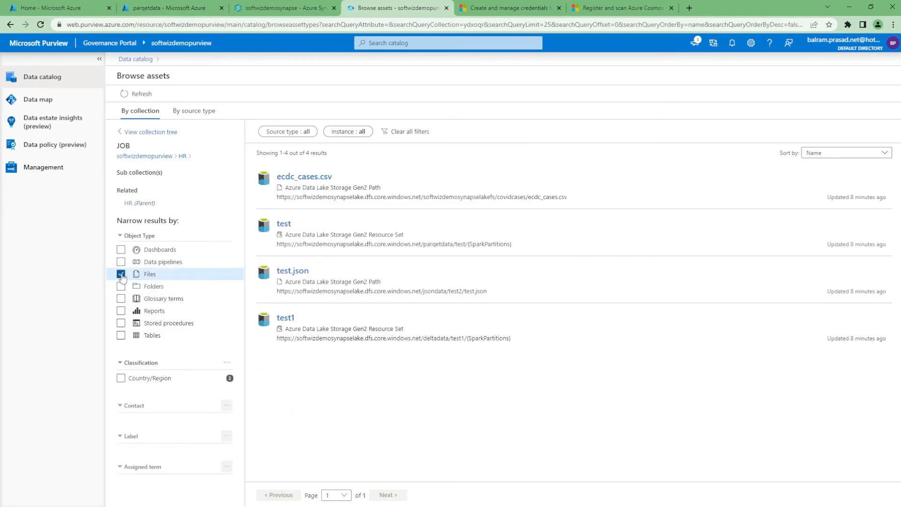
pyautogui.click(122, 274)
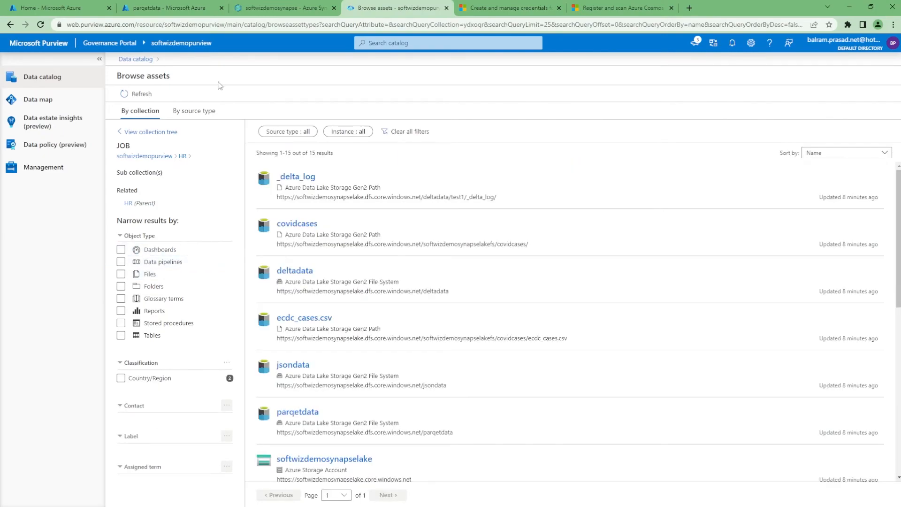
pyautogui.click(197, 112)
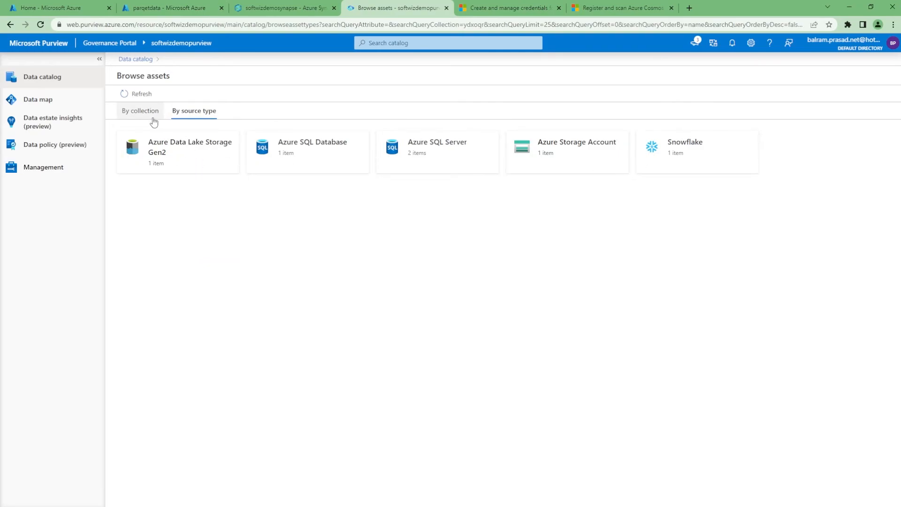
pyautogui.click(154, 121)
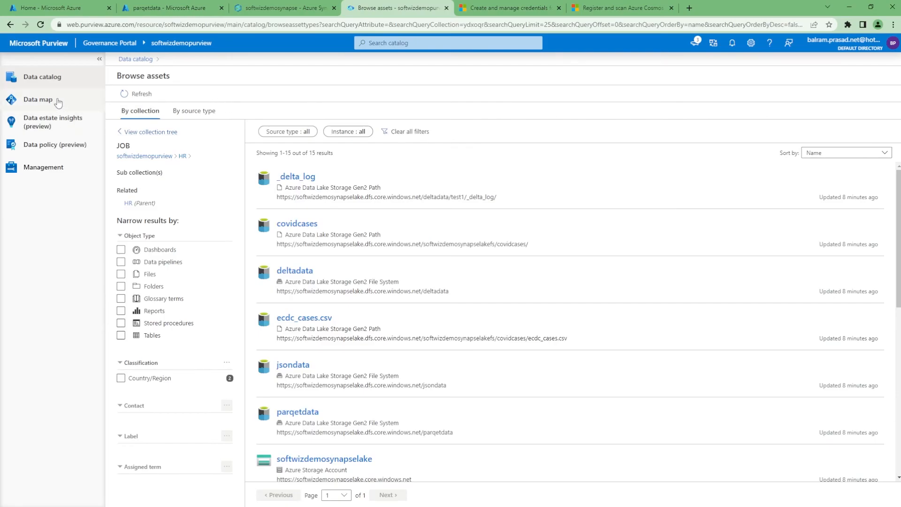
# Search the data catalog for cases and then for movie.
pyautogui.click(142, 62)
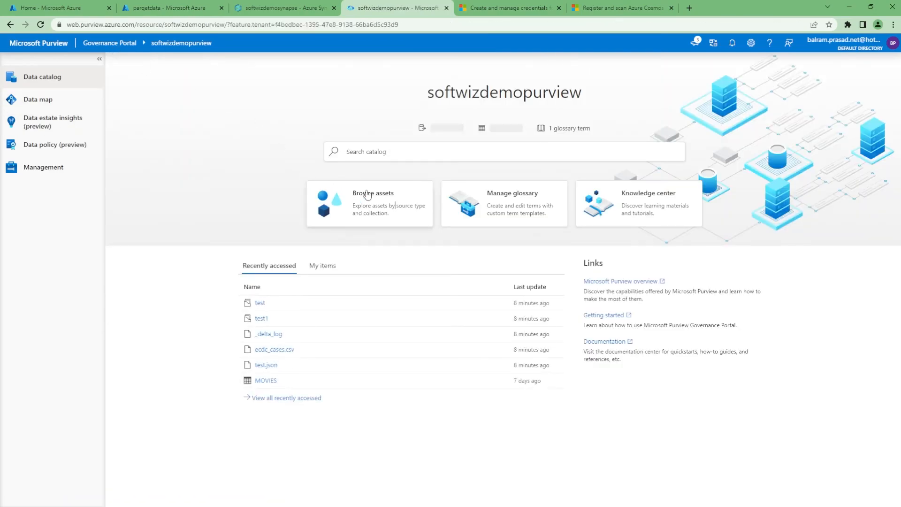
pyautogui.click(397, 151)
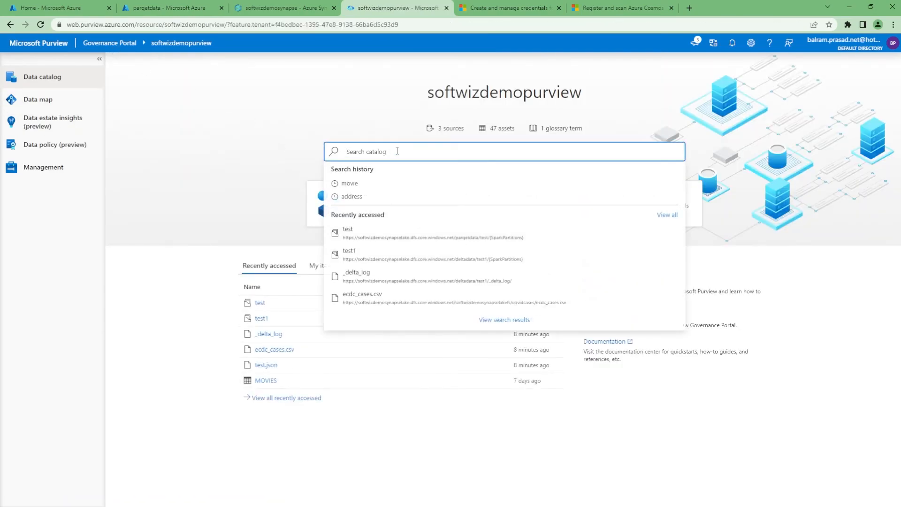
pyautogui.write('cases')
pyautogui.press('Return')
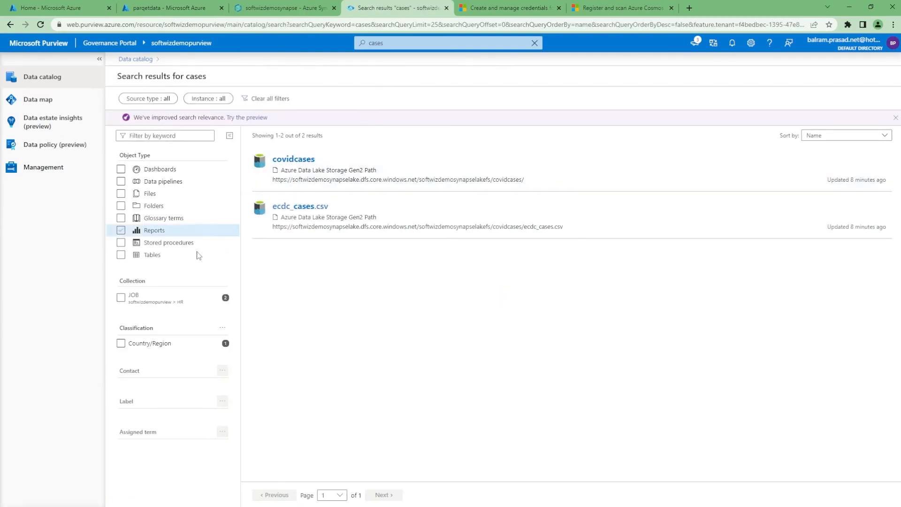
pyautogui.click(376, 41)
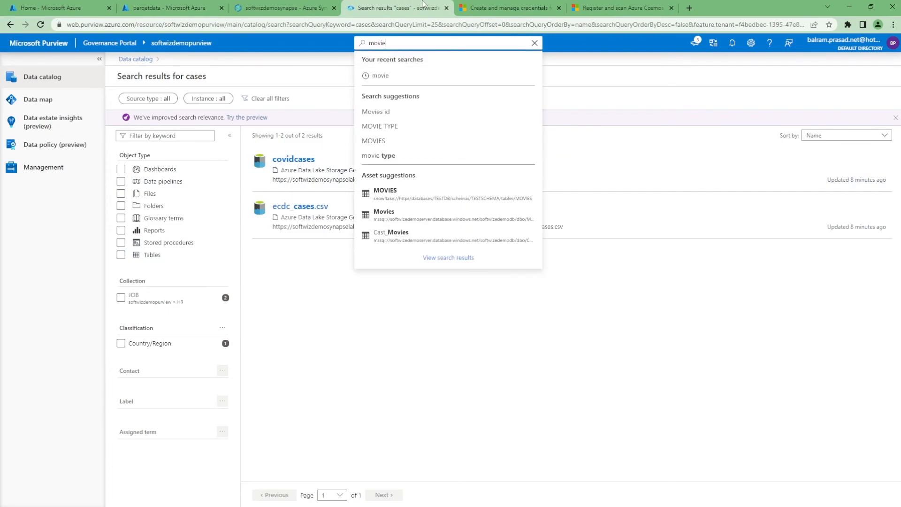
pyautogui.press('Return')
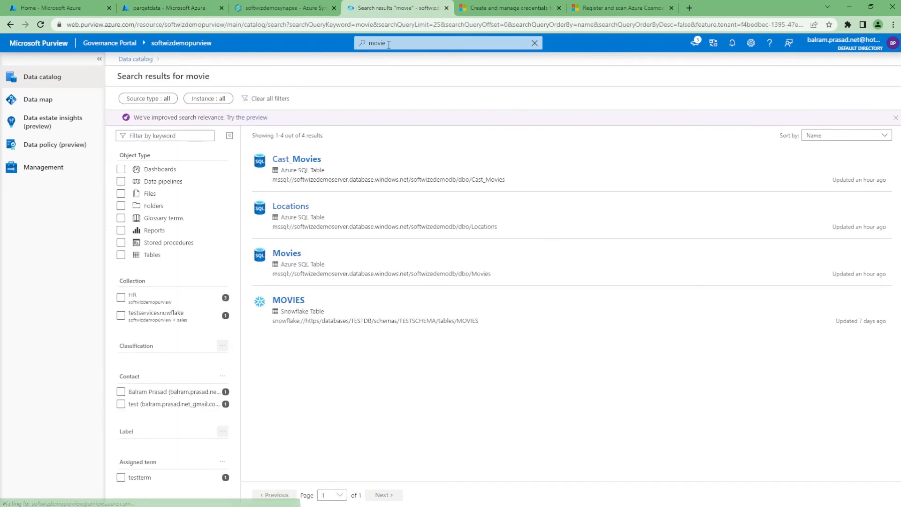
# Search the data catalog for the holidayName suggestion.
pyautogui.click(411, 40)
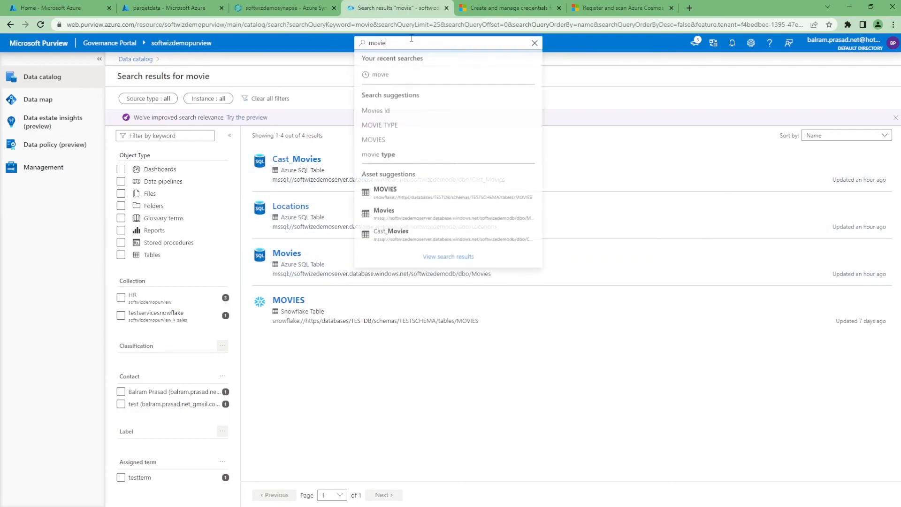
pyautogui.write('holi')
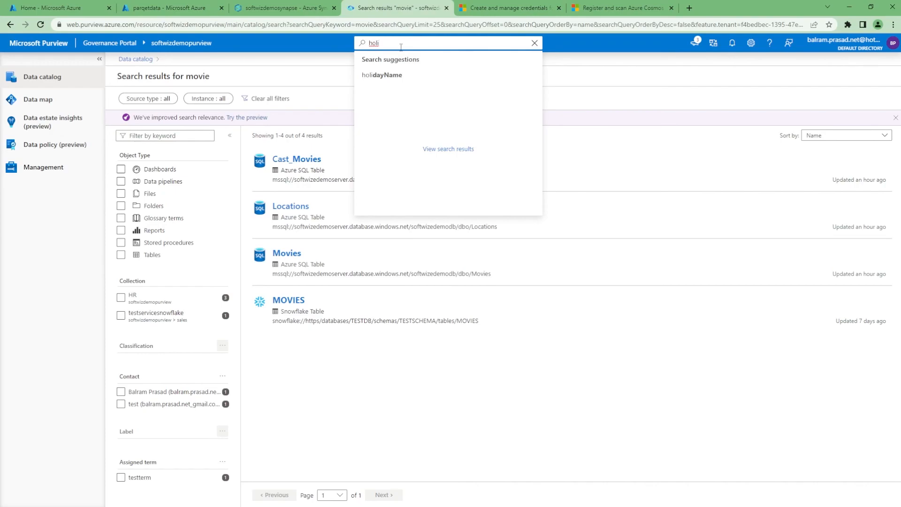
pyautogui.click(372, 81)
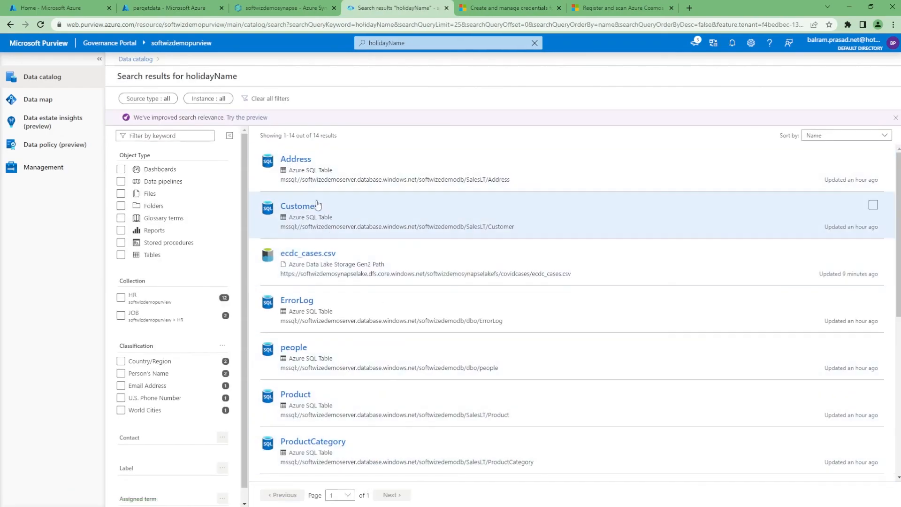
# Open the Address table from the results and view its schema.
pyautogui.click(310, 158)
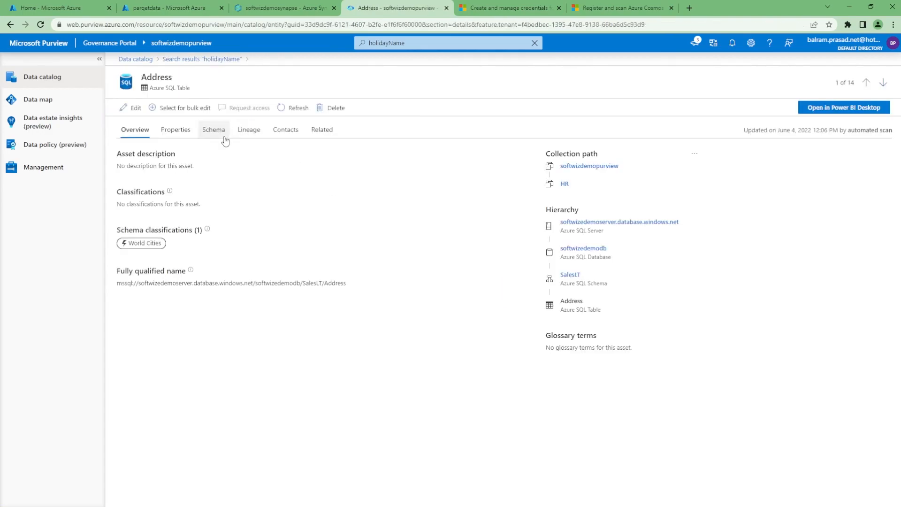
pyautogui.click(224, 138)
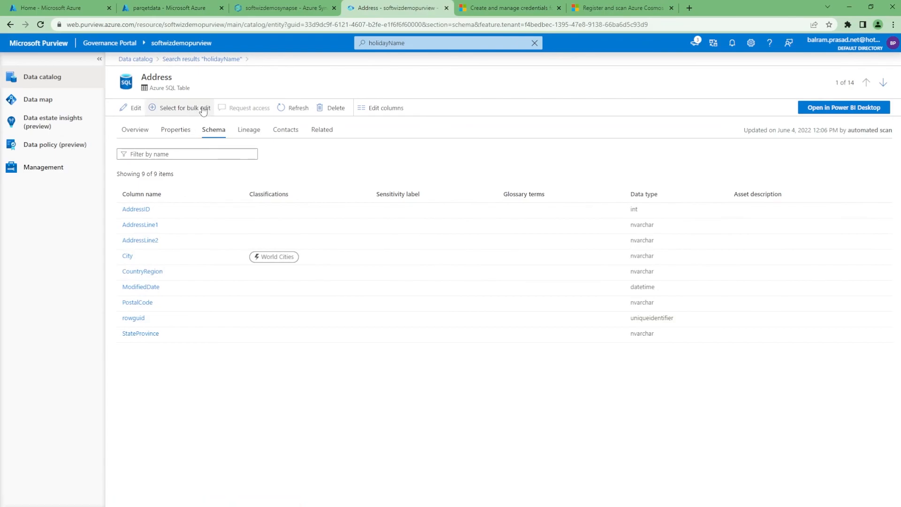
# Review the holidayName search results and return to the data catalog home.
pyautogui.click(208, 59)
pyautogui.scroll(-3, 404, 413)
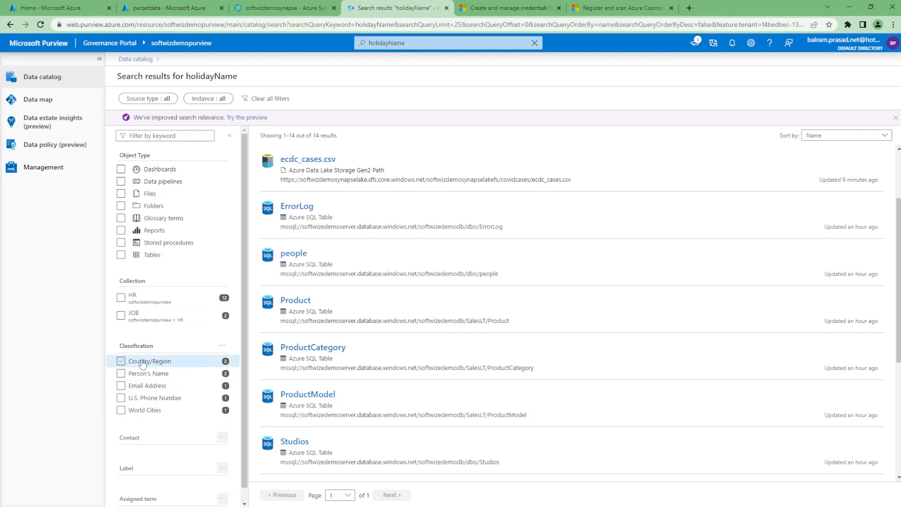
pyautogui.scroll(2, 336, 183)
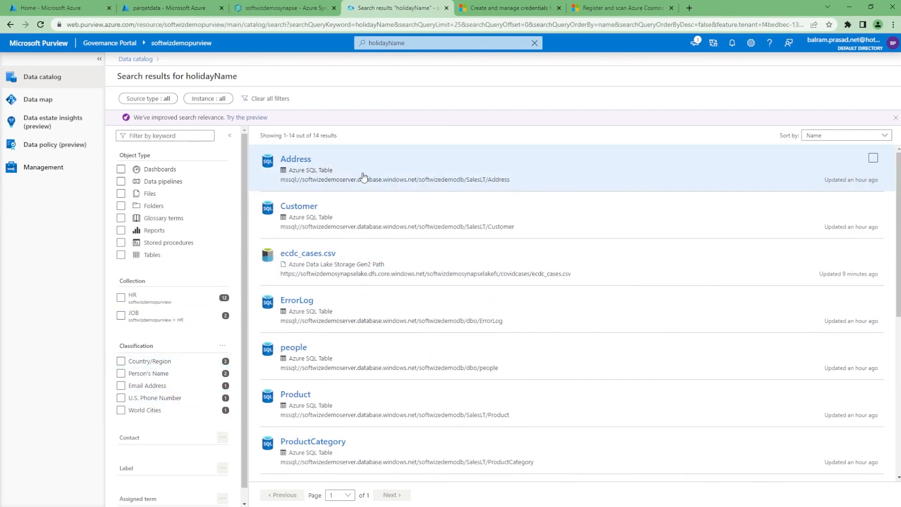
pyautogui.scroll(-1, 143, 434)
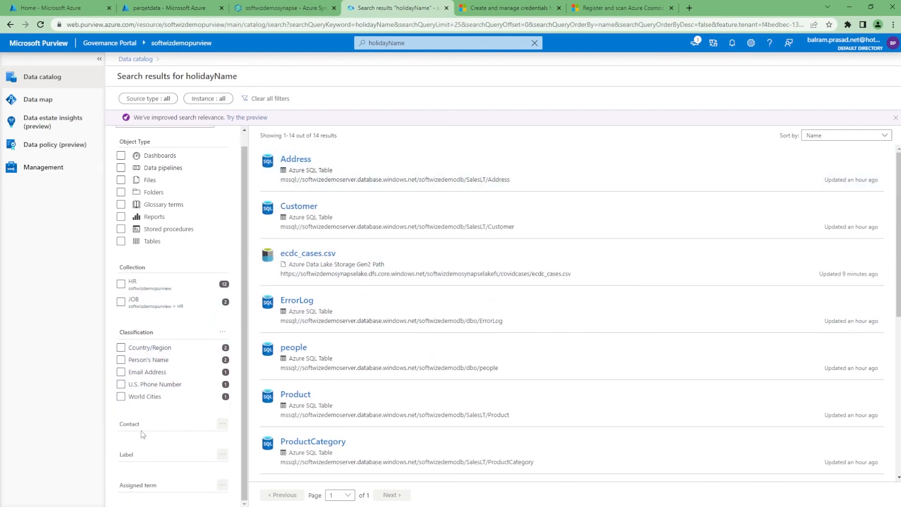
pyautogui.scroll(1, 159, 228)
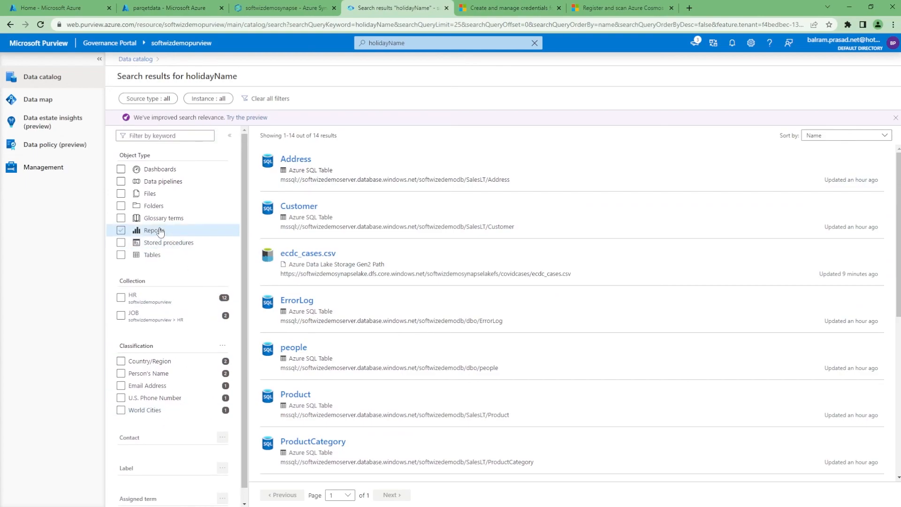
pyautogui.click(125, 60)
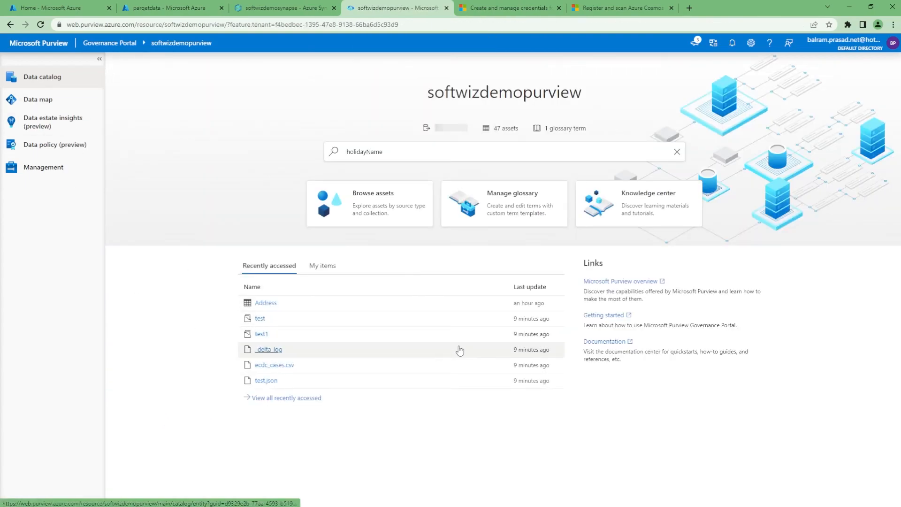